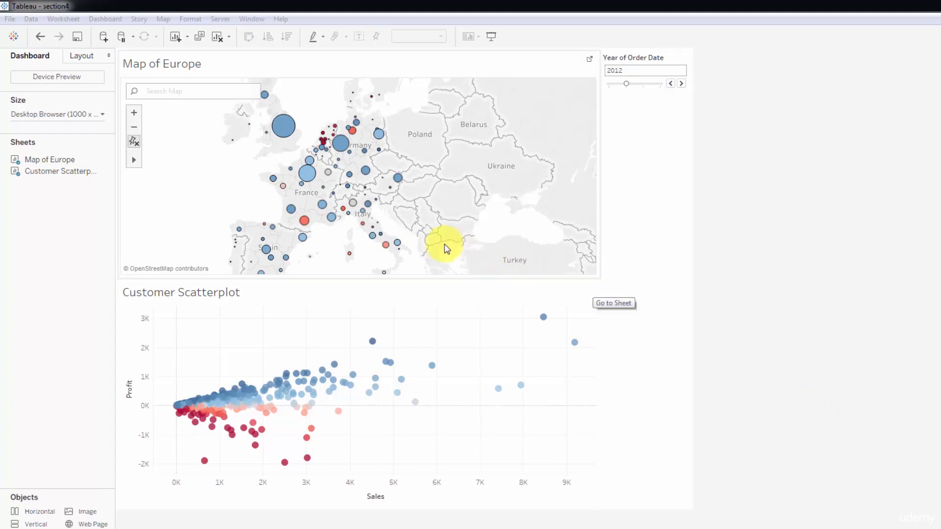
Select the Ile-de-France mark on the Map of Europe to check the scatterplot's response, and clear the selection.
mouse_move(406, 251)
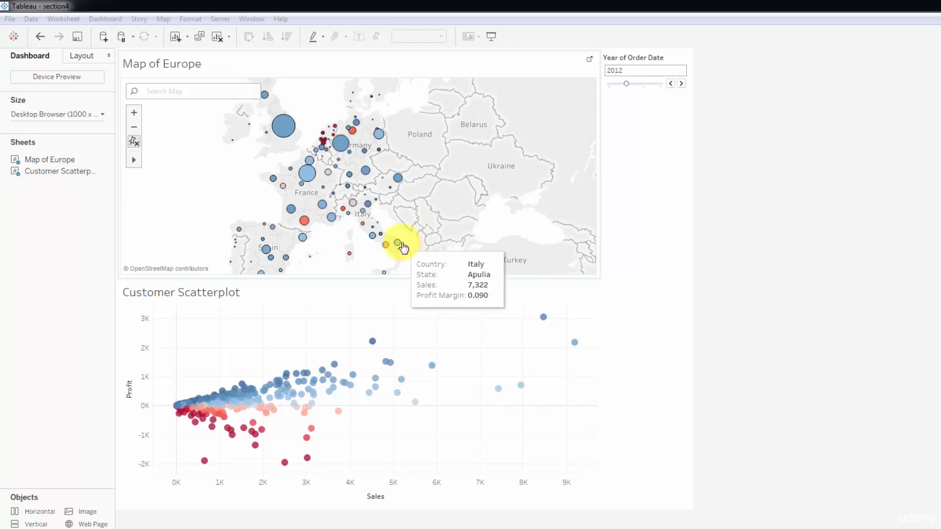
mouse_move(308, 175)
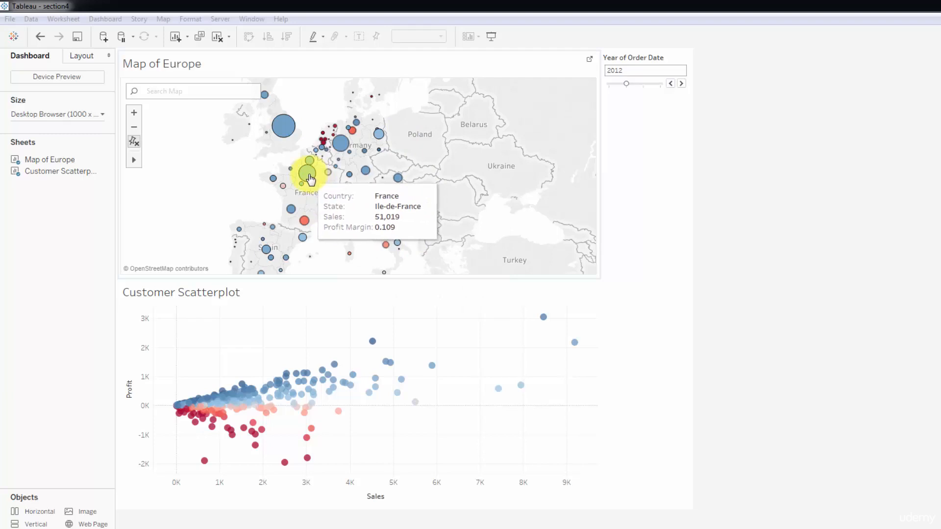
left_click(309, 176)
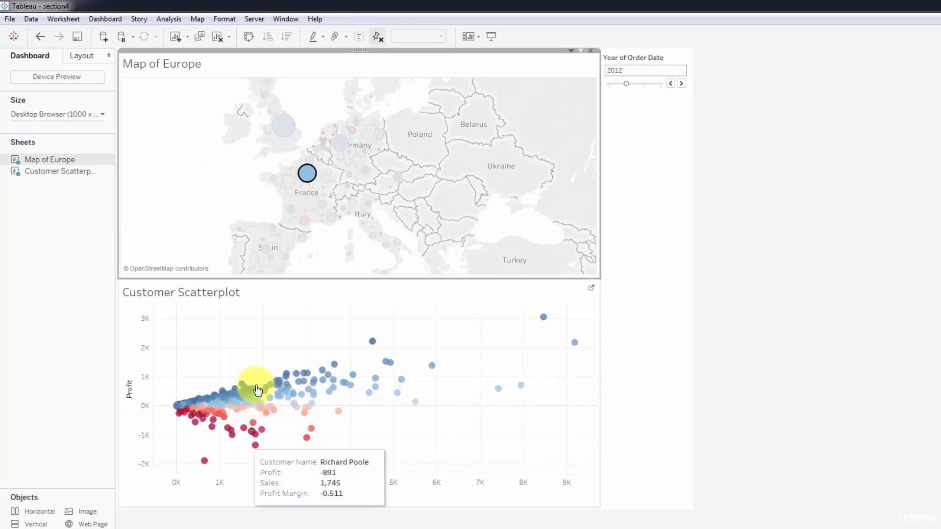
left_click(222, 196)
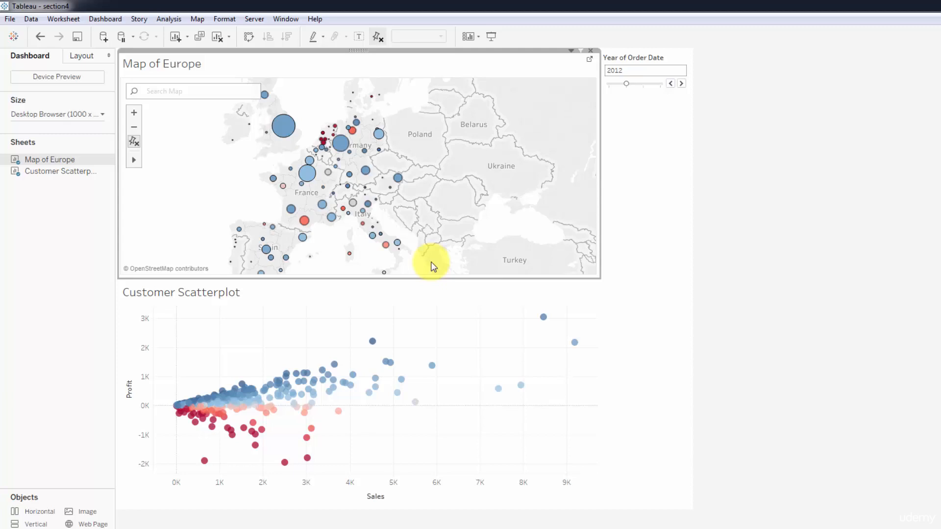
Review the action types that can be added to the dashboard, and leave the Actions dialog without adding one.
left_click(104, 19)
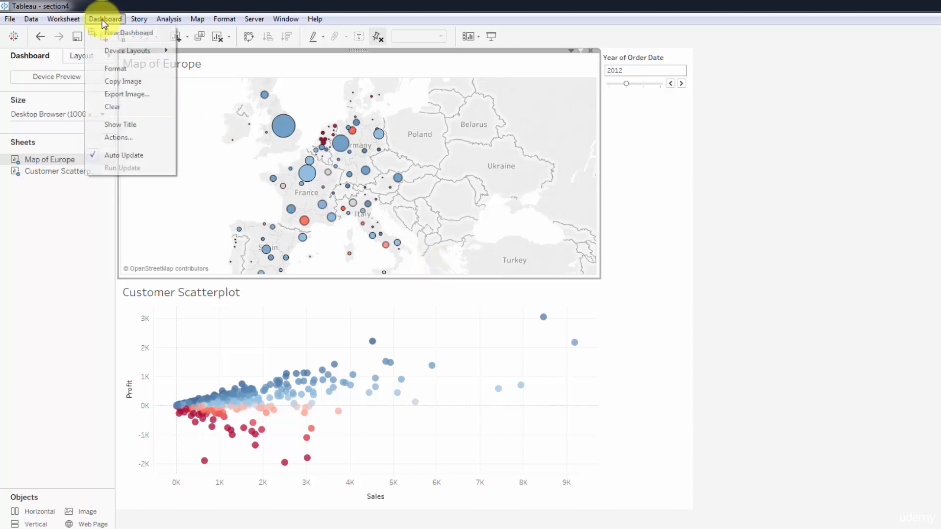
left_click(119, 137)
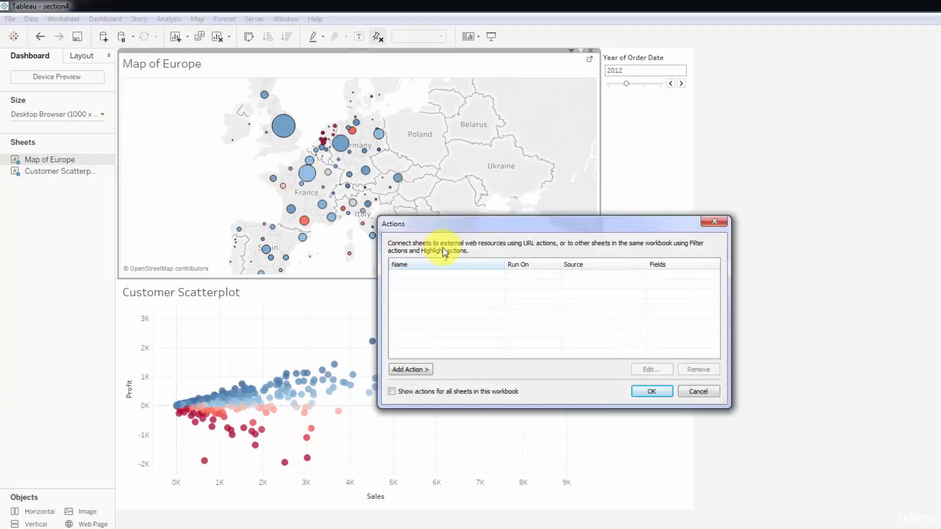
left_click(418, 372)
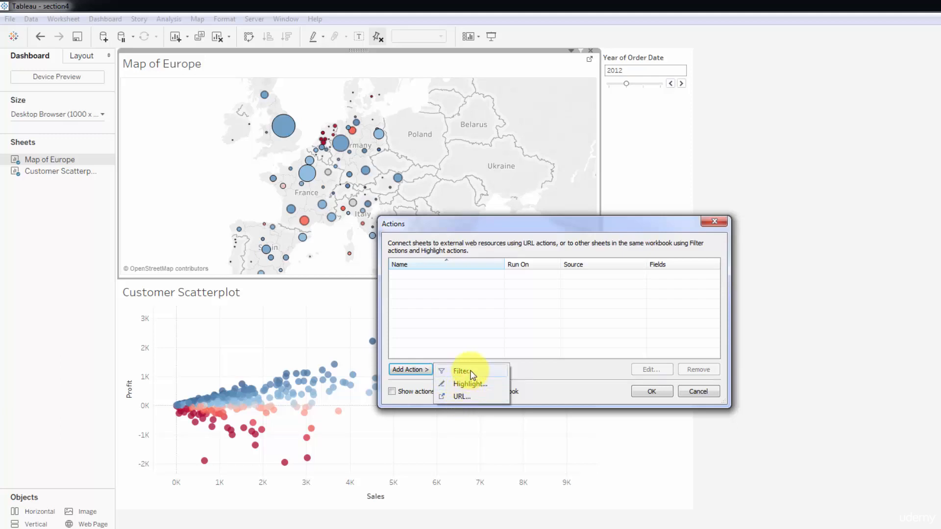
left_click(415, 373)
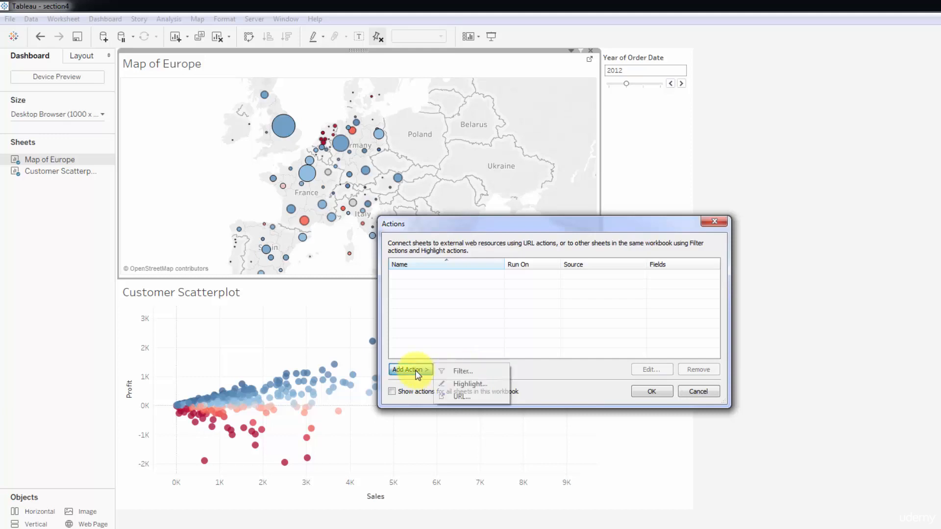
left_click(419, 329)
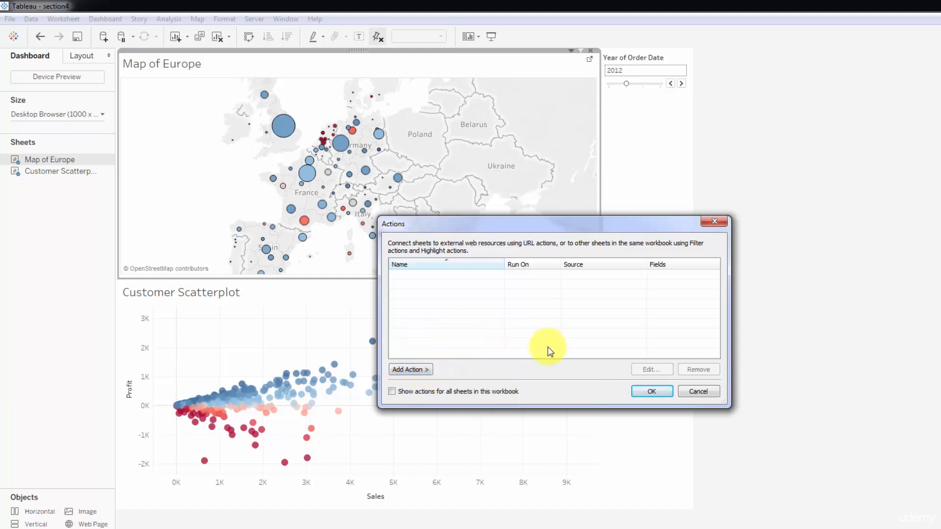
left_click(699, 392)
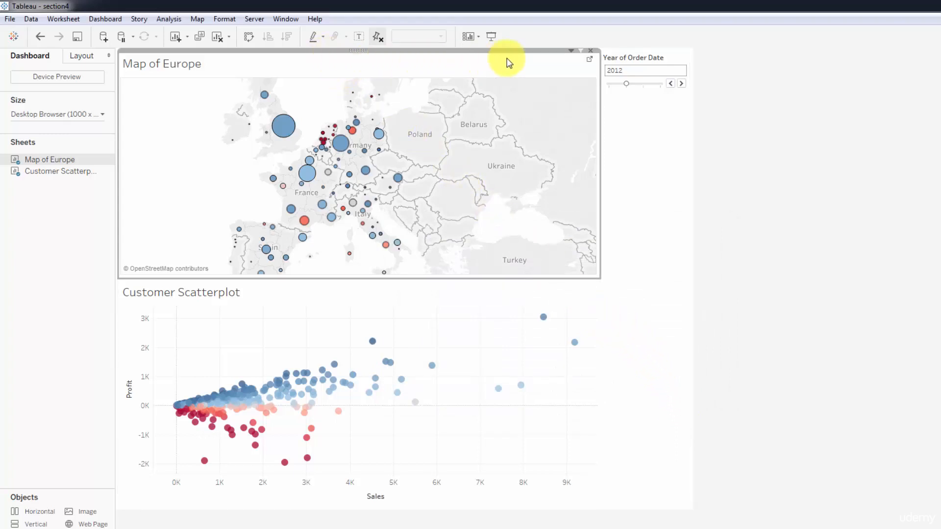
Use the Map of Europe sheet as a filter and select its Ile-de-France mark to filter the Customer Scatterplot.
left_click(571, 50)
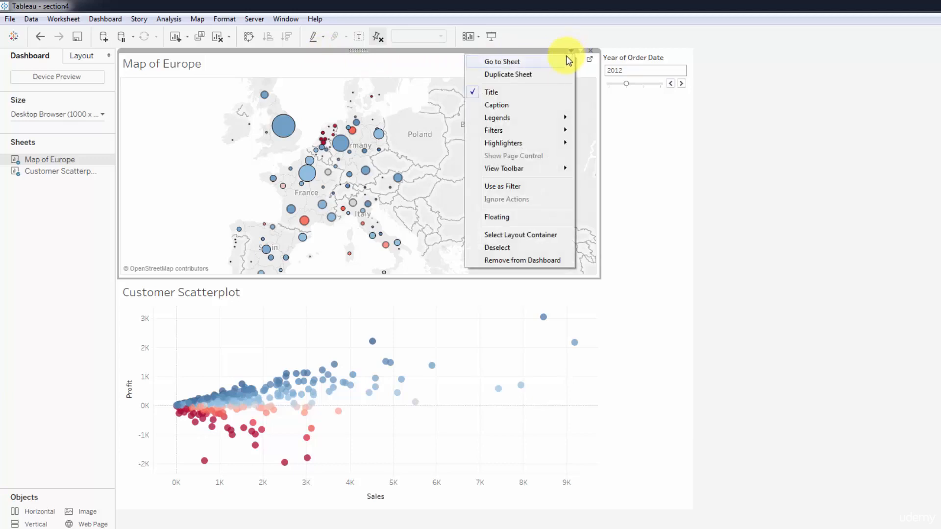
left_click(520, 190)
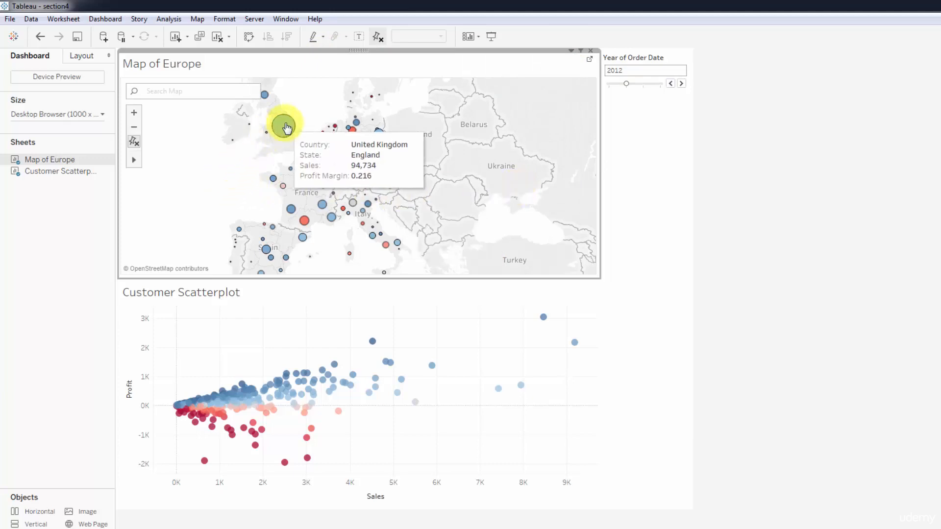
mouse_move(308, 166)
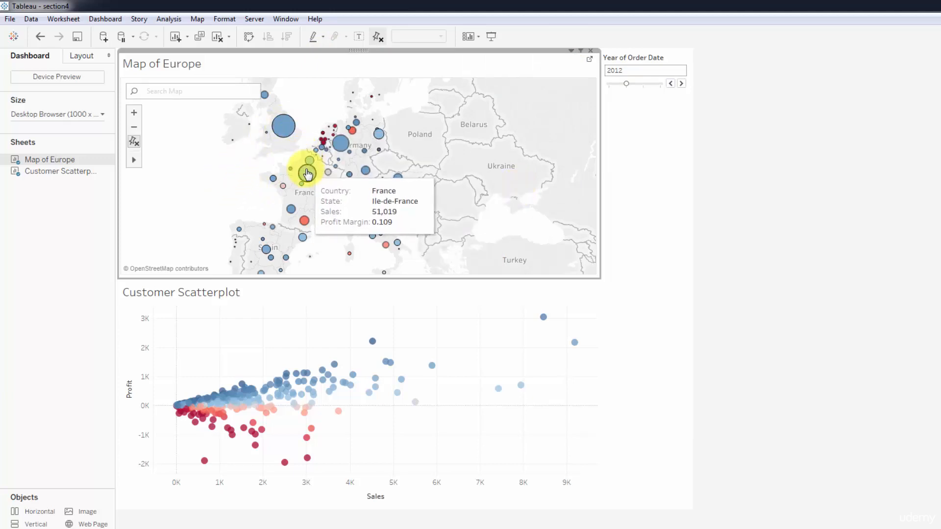
left_click(307, 174)
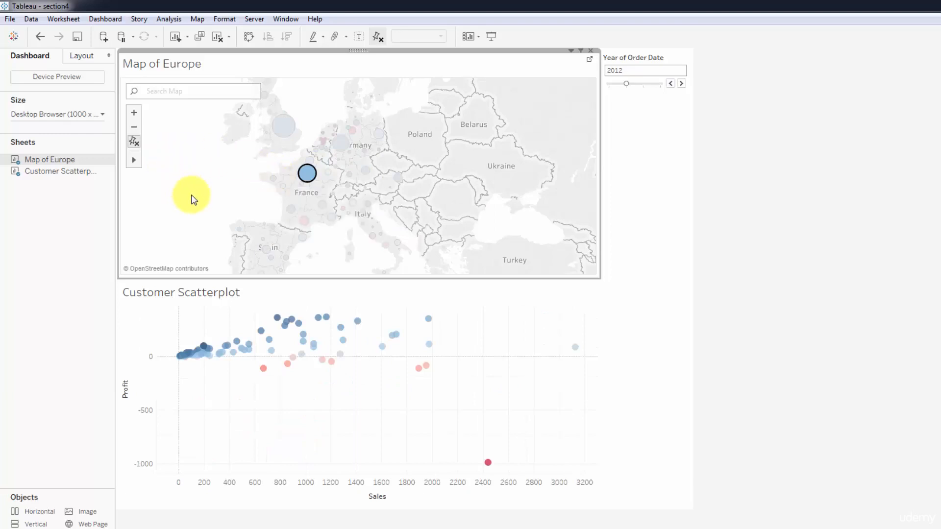
Test the map filter on England, Bavaria, Lombardy, Languedoc-Roussillon-Midi-Pyrénées, Berlin and other marks, and clear the selection.
left_click(289, 126)
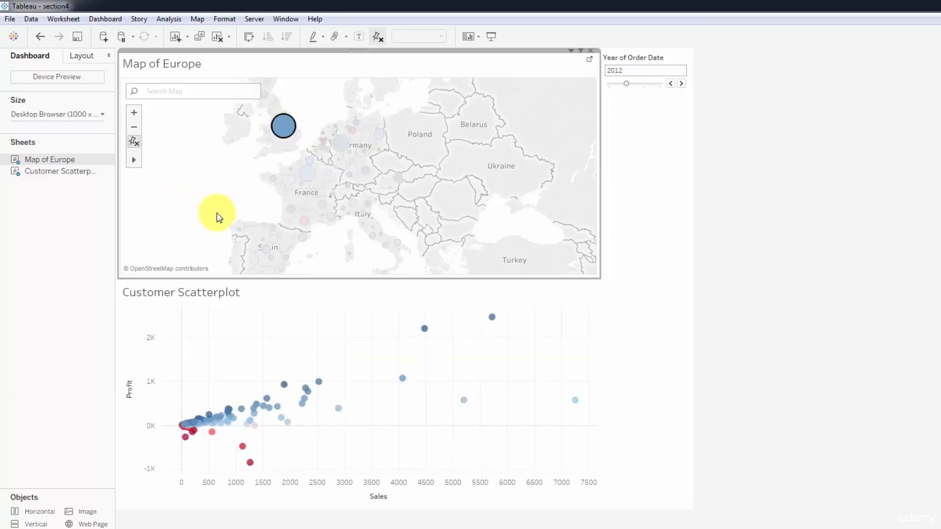
left_click(326, 142)
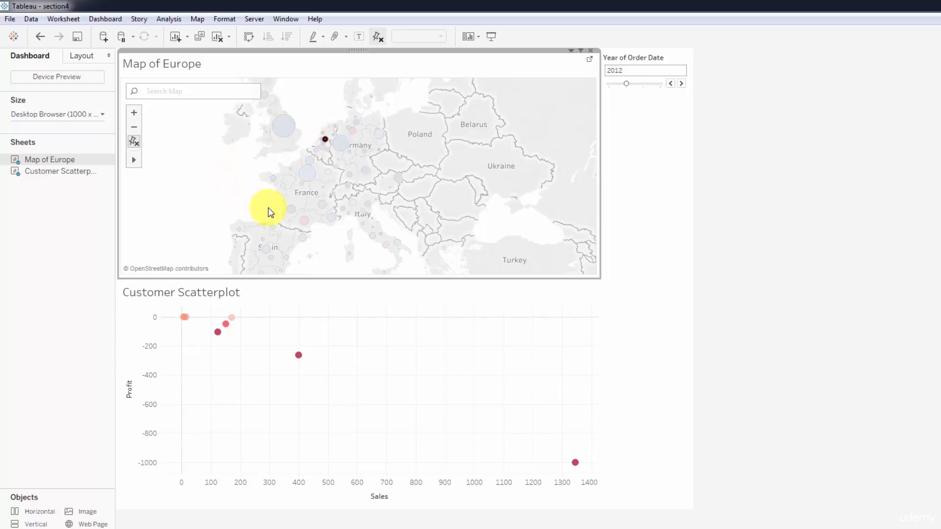
left_click(368, 174)
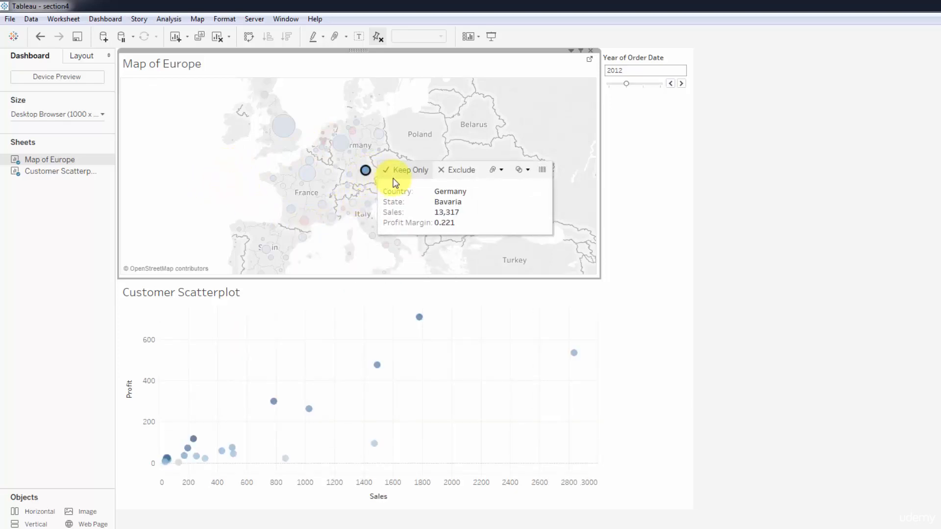
left_click(352, 206)
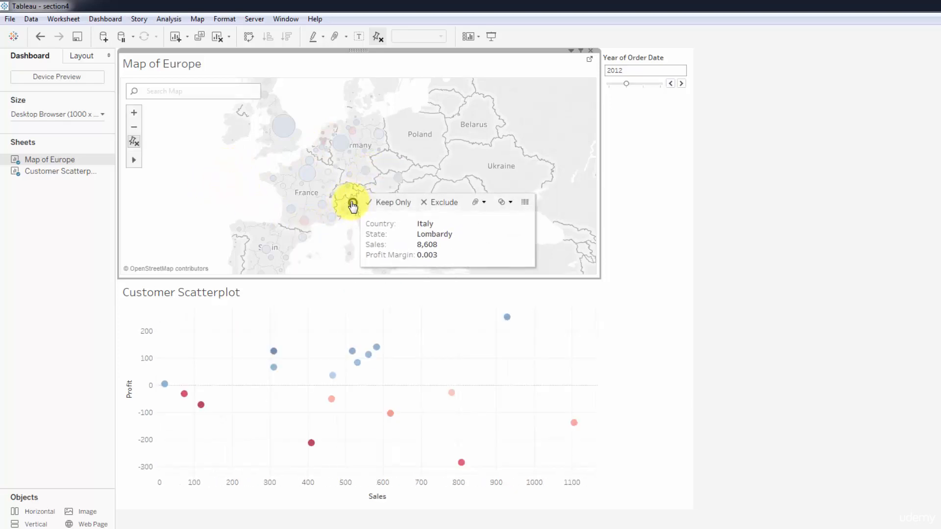
left_click(305, 221)
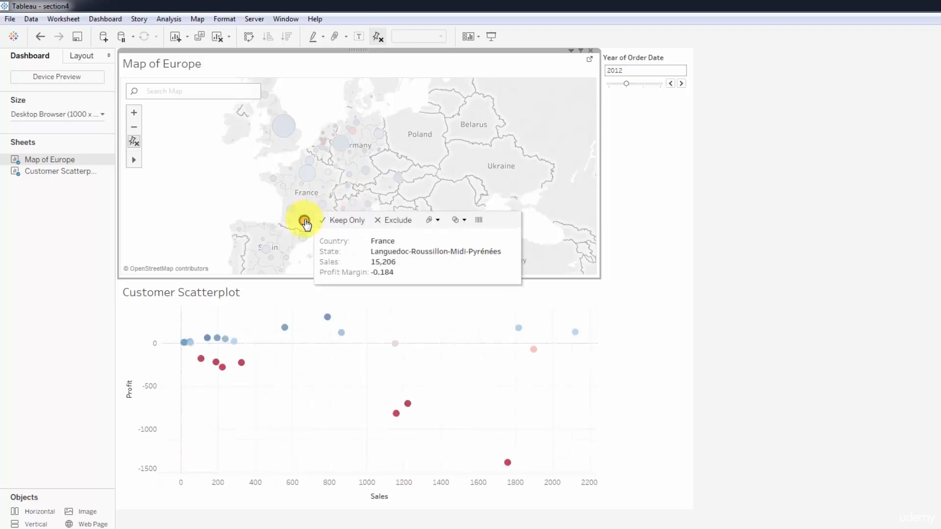
left_click(382, 141)
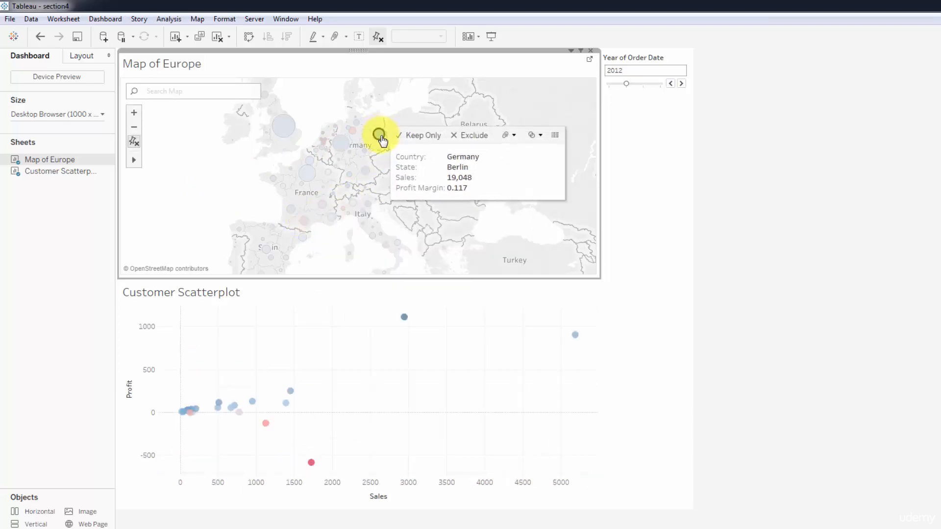
mouse_move(343, 176)
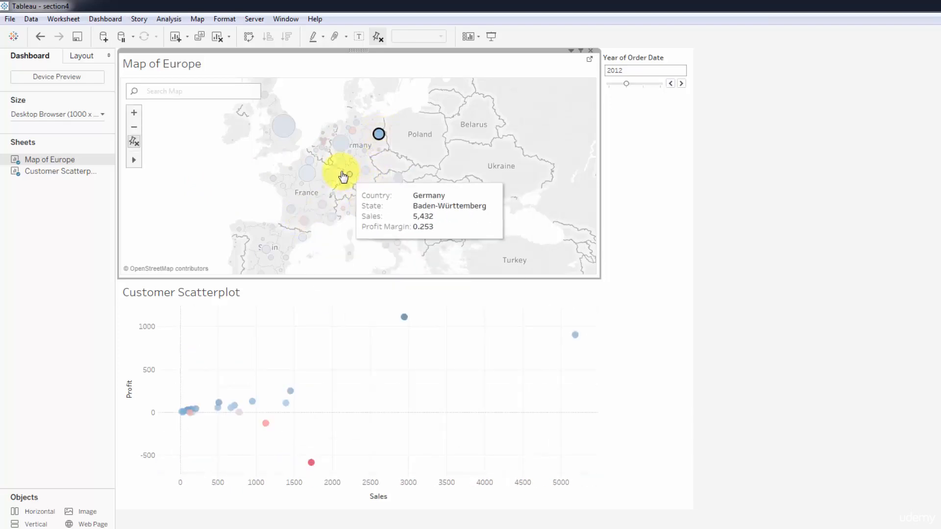
left_click(353, 139)
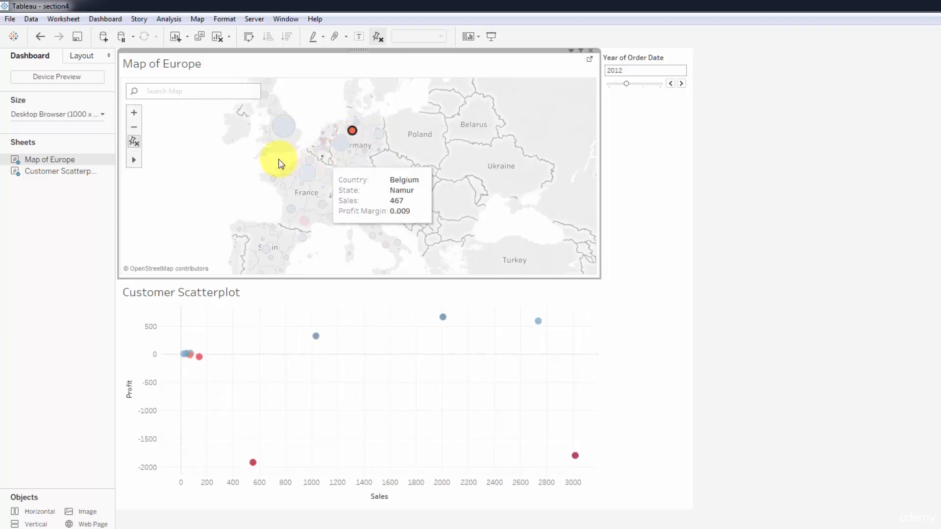
mouse_move(276, 131)
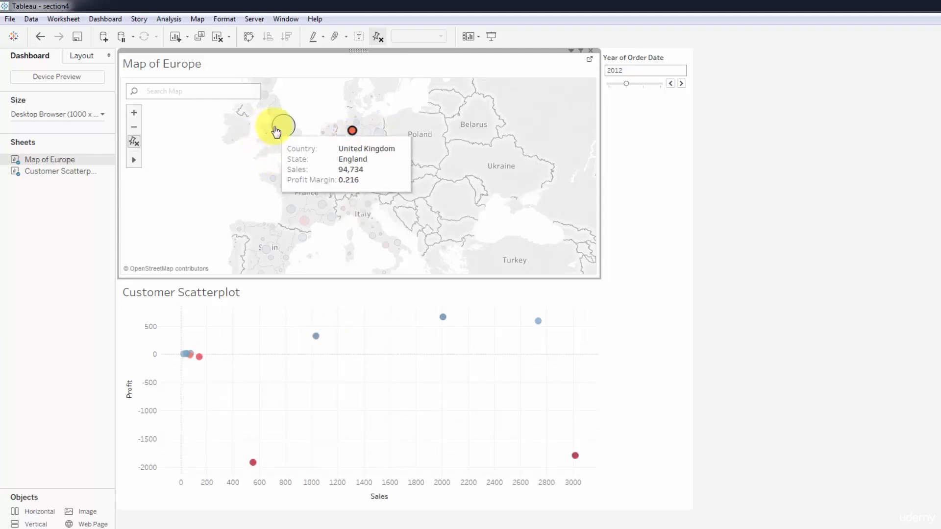
left_click(228, 189)
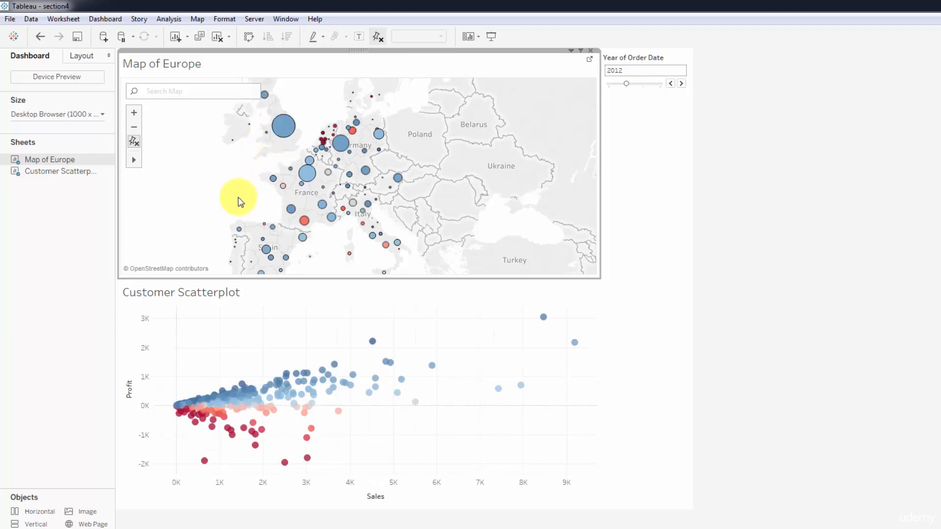
Examine the source sheets, target sheets and run settings of the dashboard's generated filter action, and close the dialogs.
left_click(100, 20)
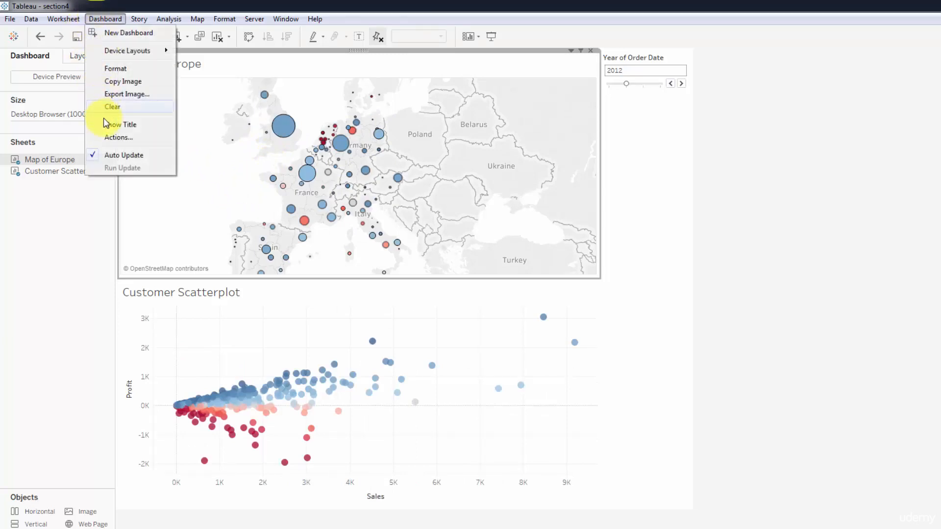
left_click(113, 136)
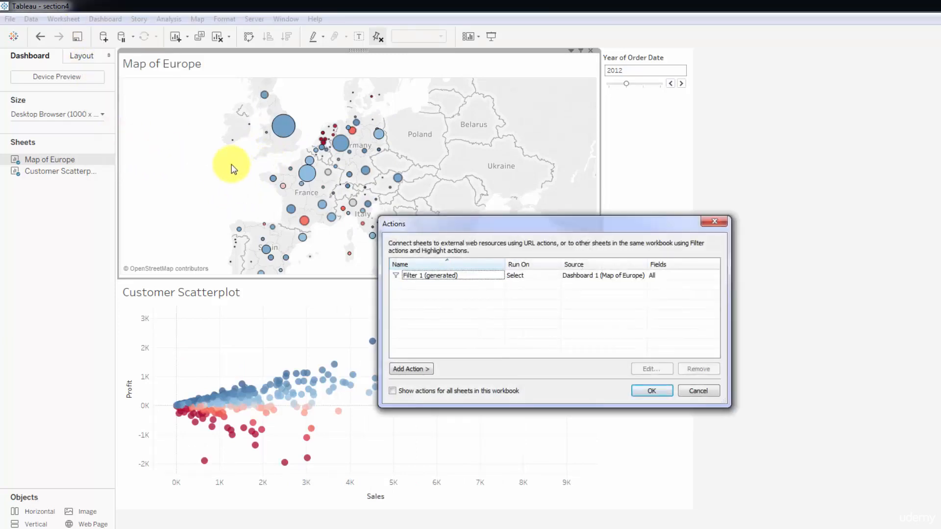
left_click(442, 278)
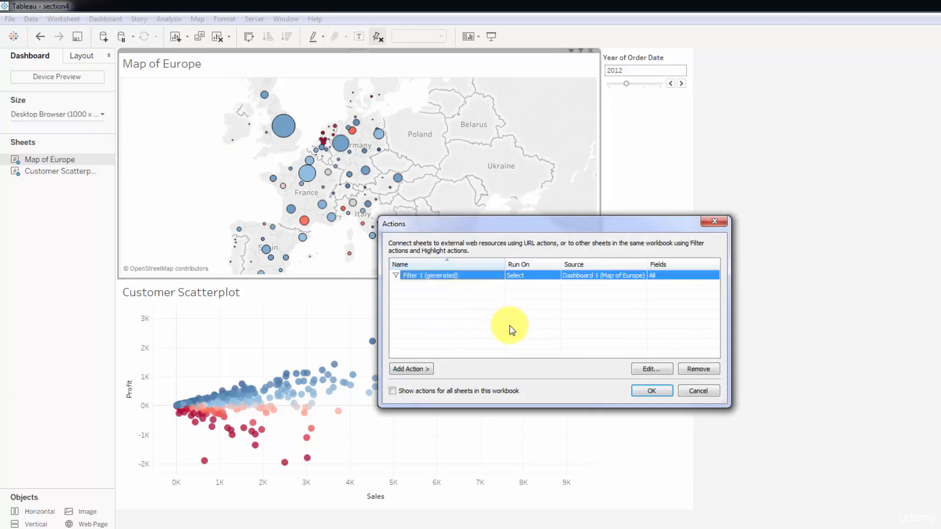
left_click(656, 371)
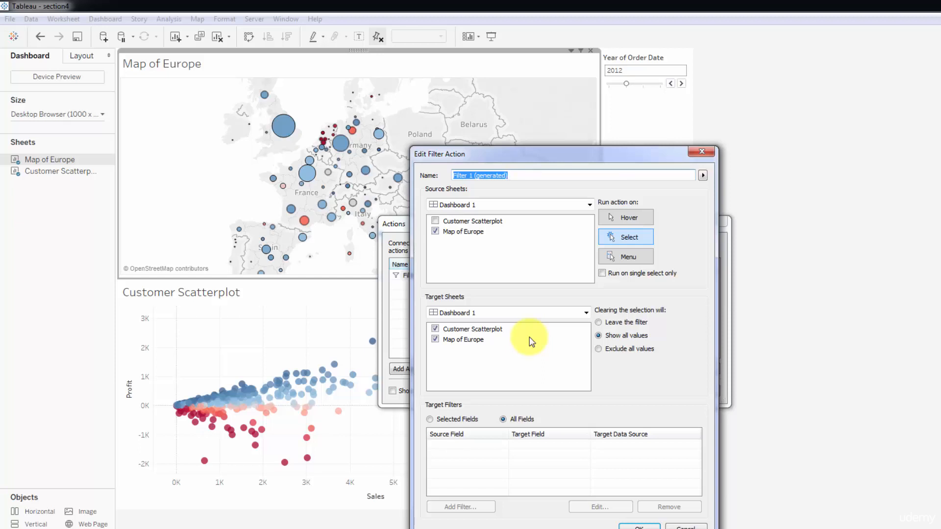
left_click(638, 526)
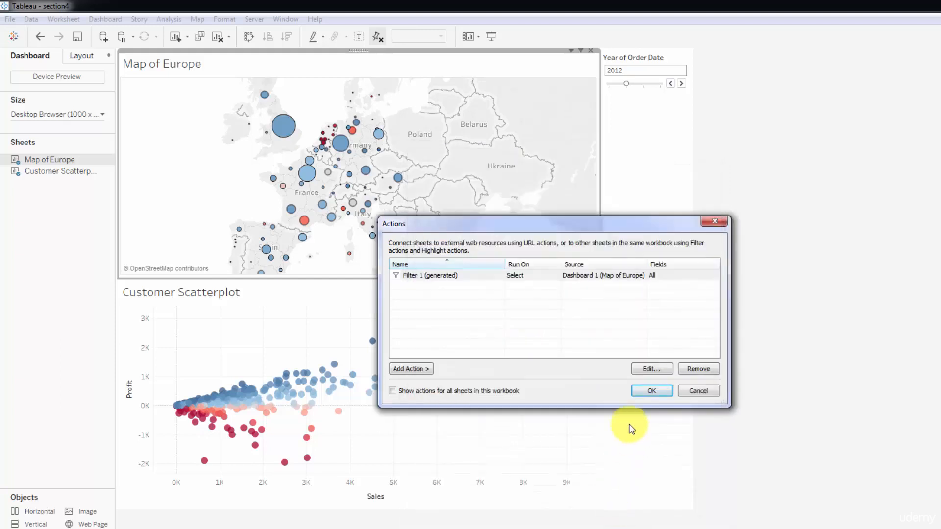
left_click(641, 391)
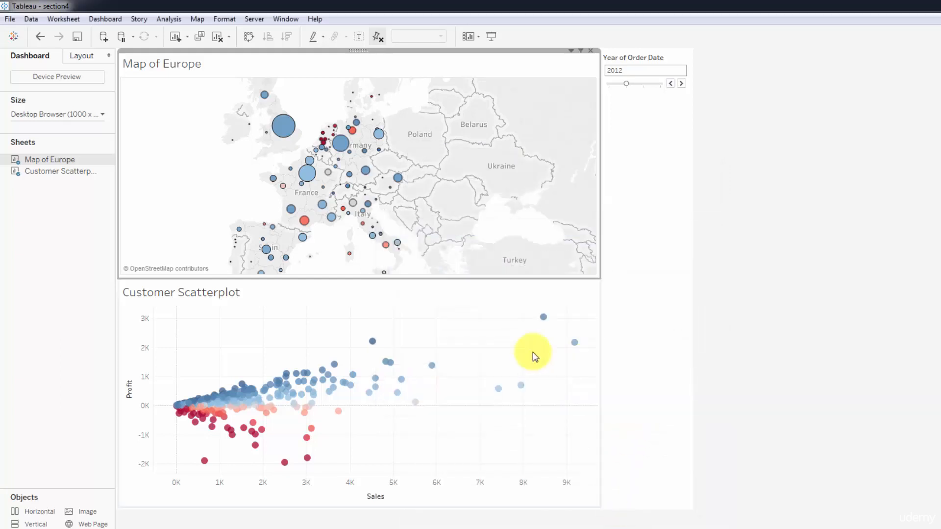
Filter the Customer Scatterplot by Ile-de-France, Veneto, Lazio and Berlin in turn on the Map of Europe.
left_click(302, 180)
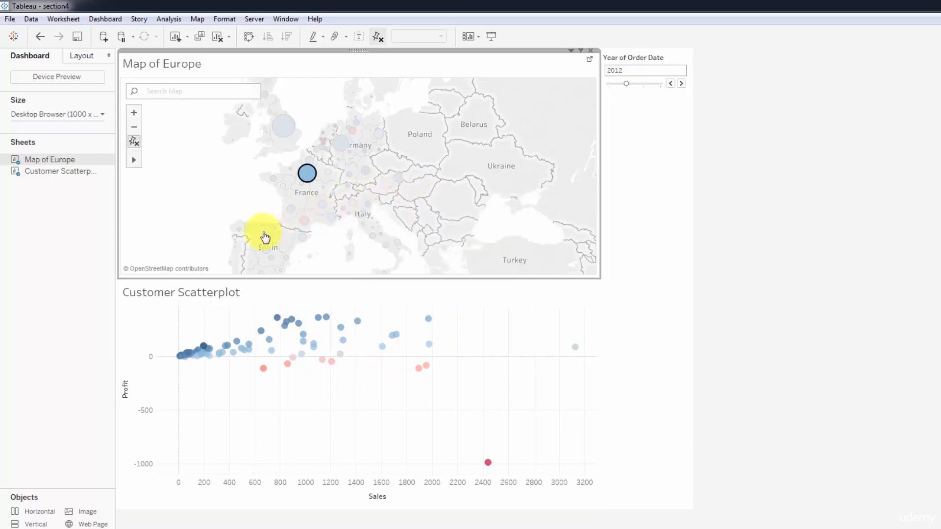
left_click(368, 205)
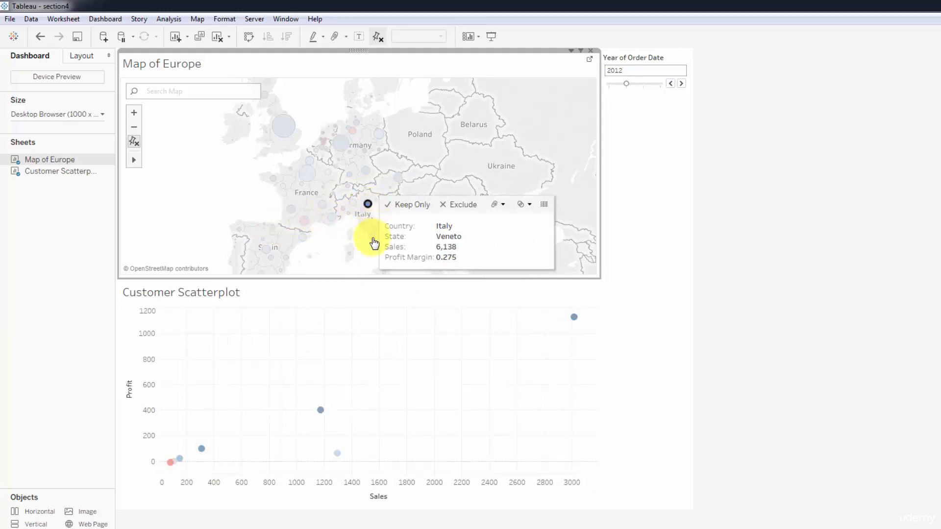
left_click(373, 236)
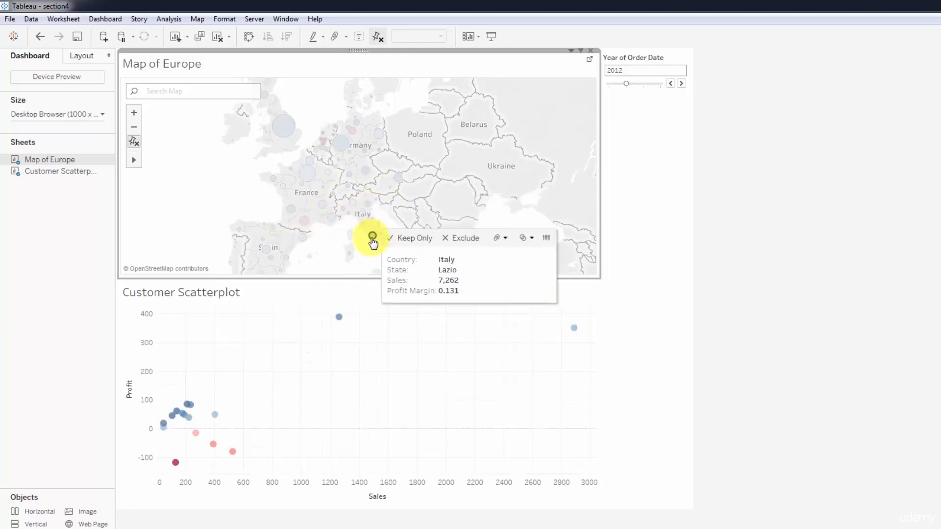
left_click(378, 137)
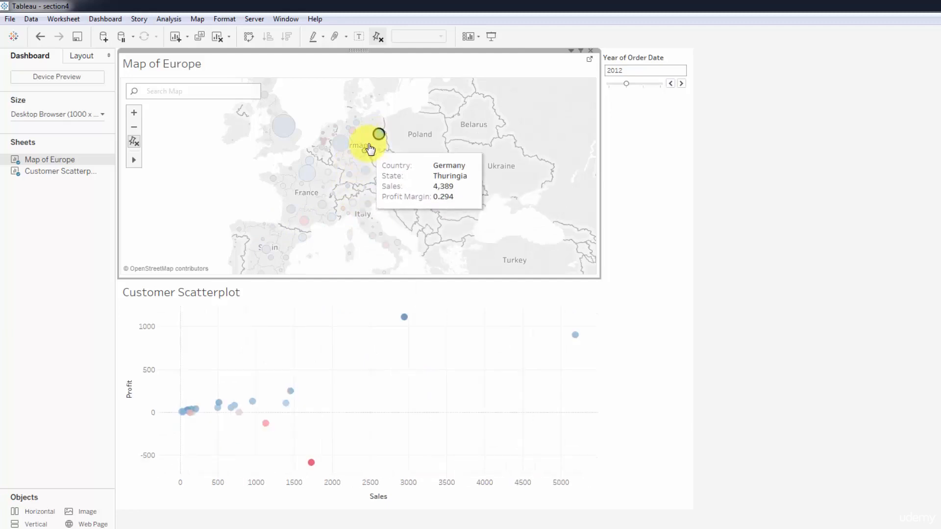
Set the dashboard's generated filter action to run on Hover and apply the change.
left_click(103, 19)
left_click(119, 138)
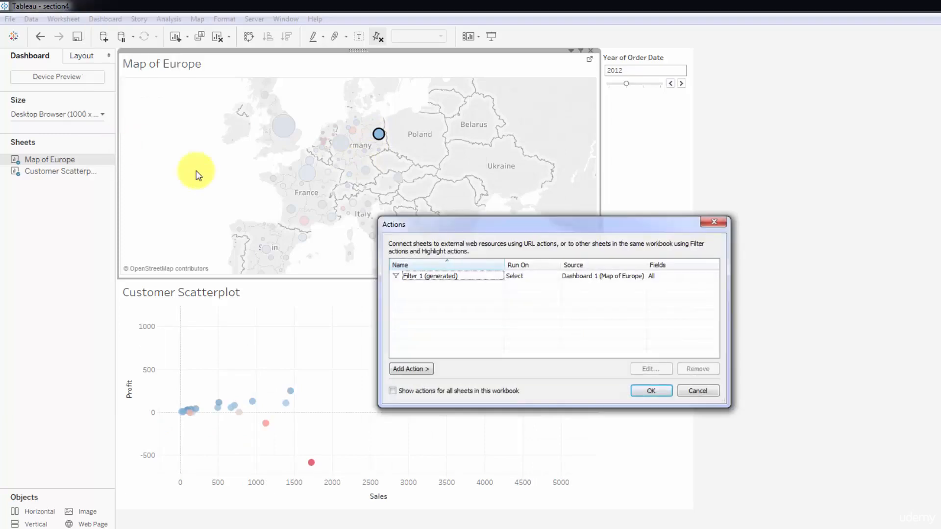
left_click(496, 277)
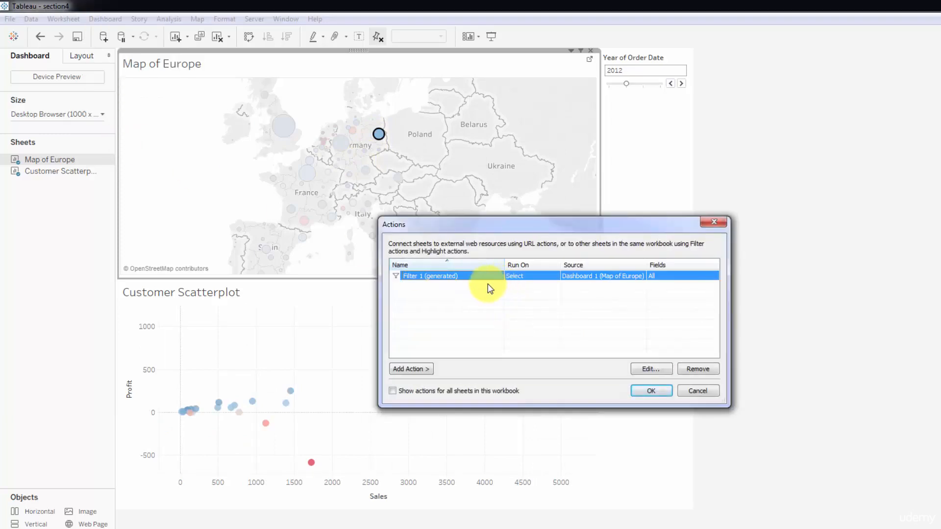
left_click(652, 369)
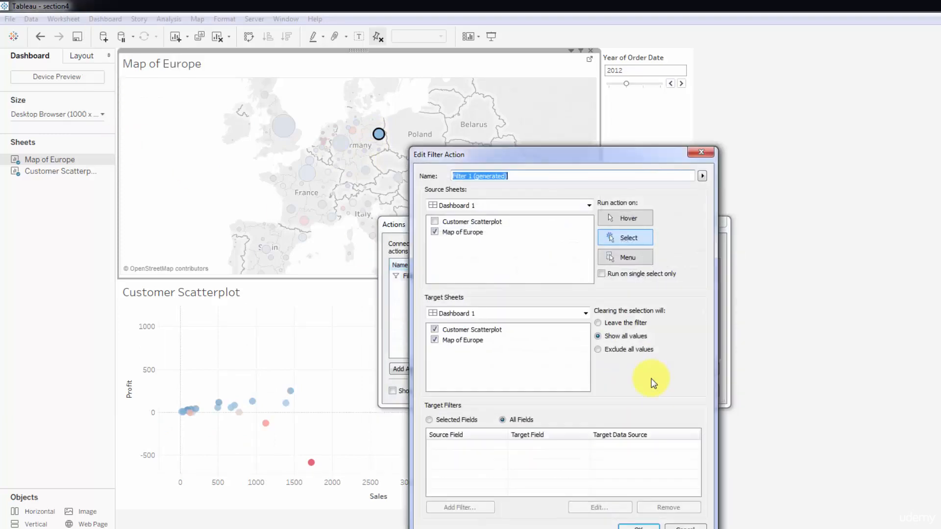
left_click(615, 215)
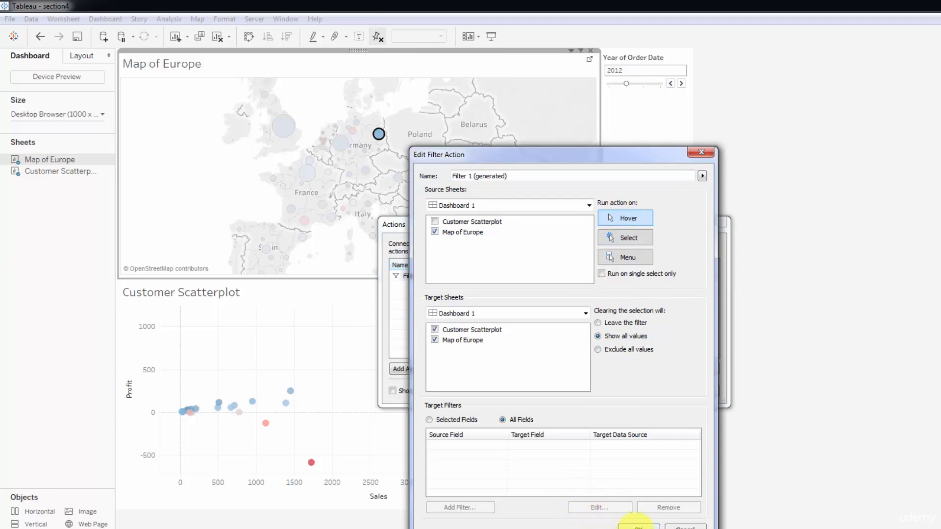
left_click(637, 525)
left_click(646, 391)
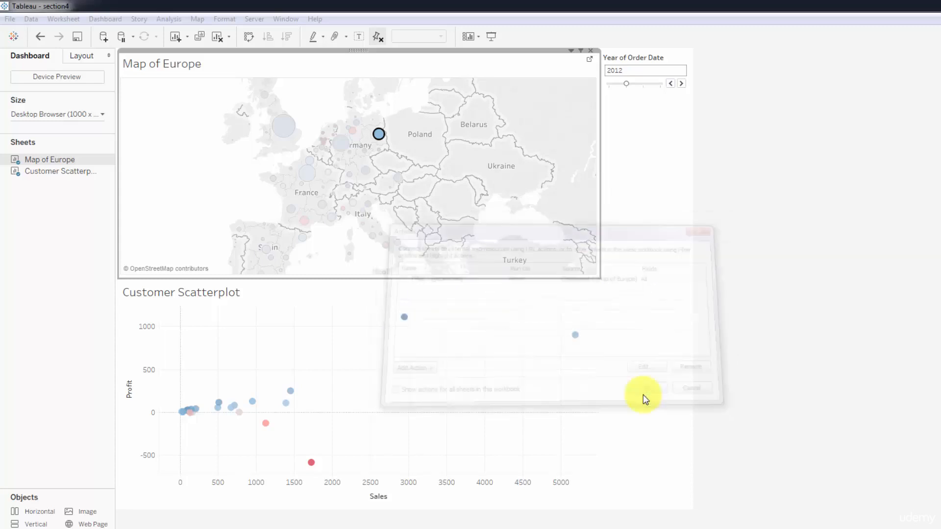
Clear the map selection and test the Hover filter on Nord-Pas-de-Calais-Picardie, South Holland, Castile-La Mancha, Veneto, North Rhine-Westphalia and other marks.
left_click(235, 195)
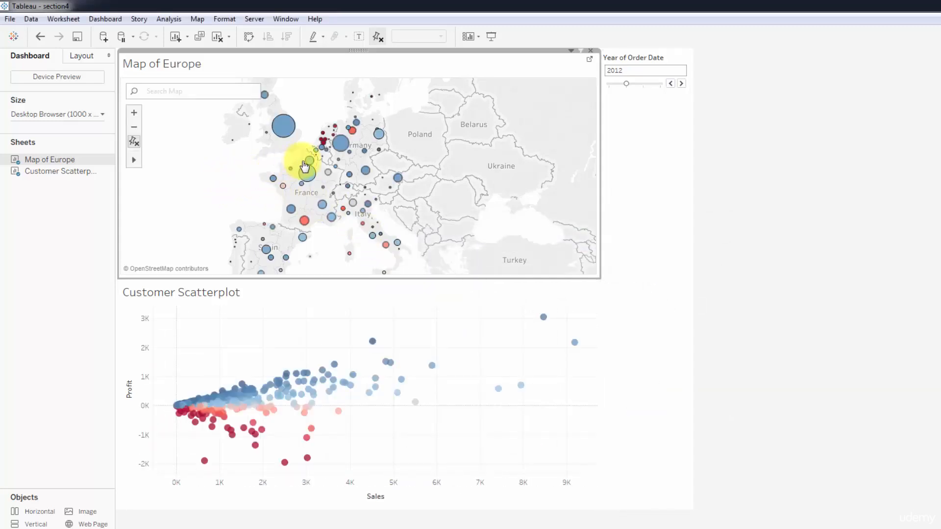
mouse_move(308, 174)
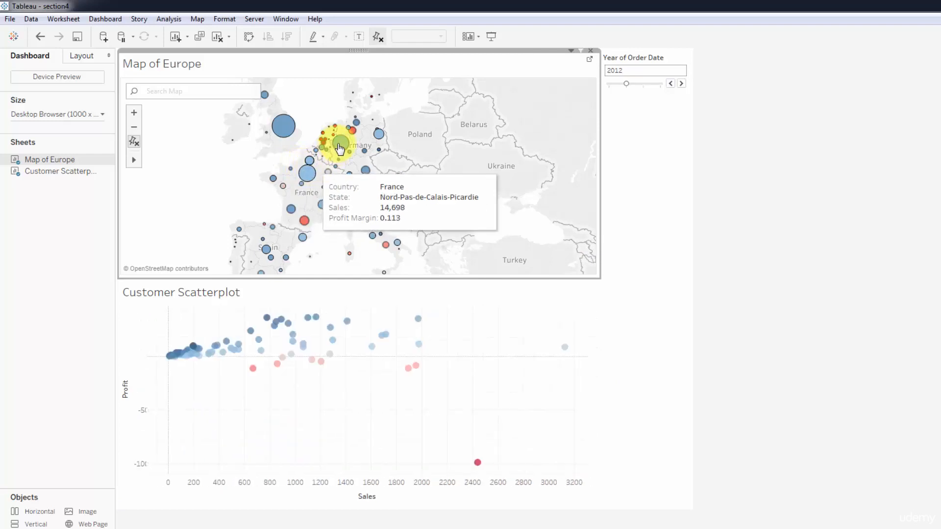
mouse_move(340, 147)
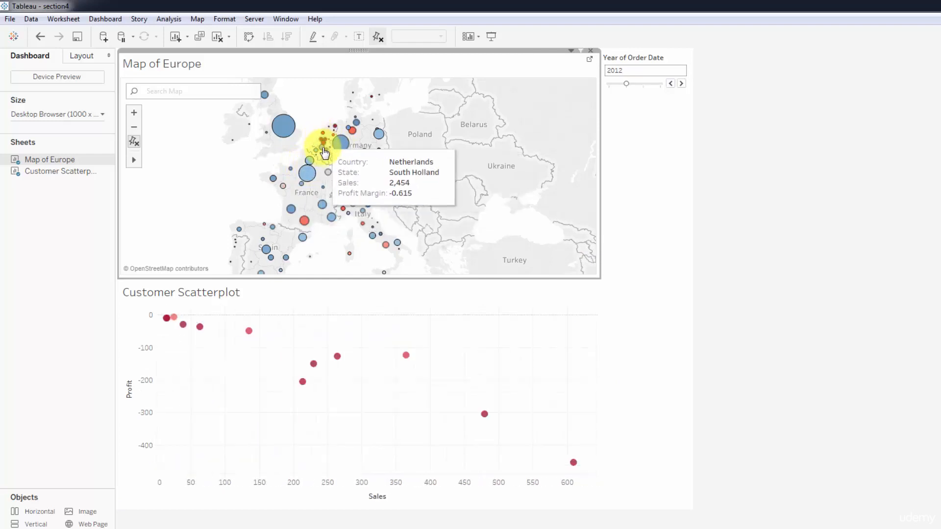
mouse_move(286, 193)
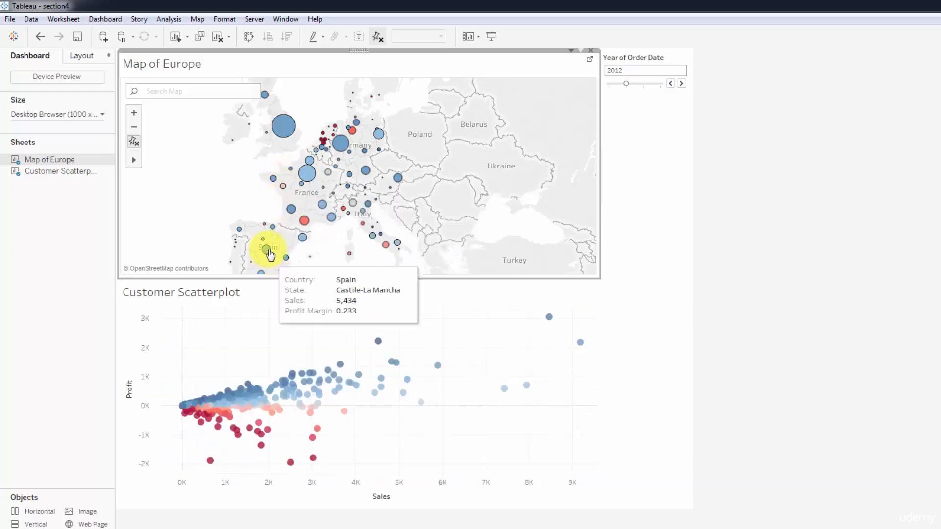
mouse_move(351, 208)
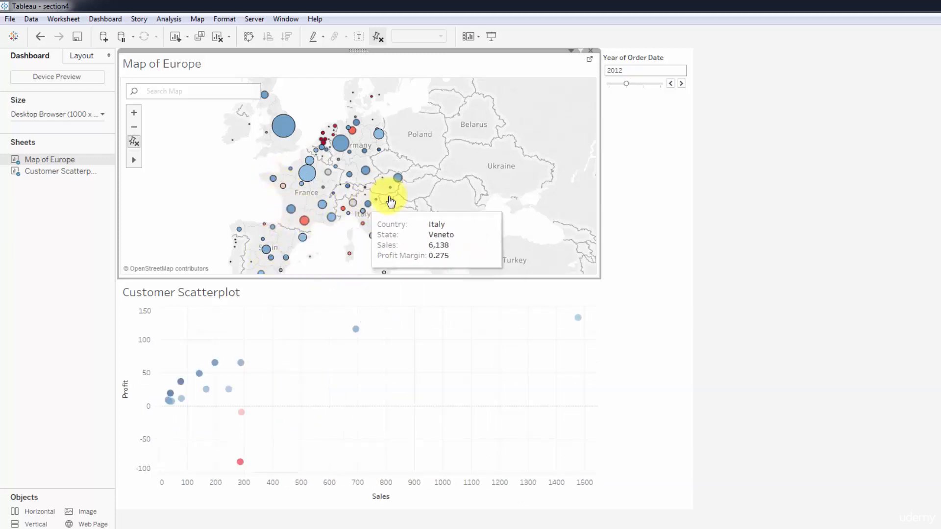
mouse_move(398, 180)
mouse_move(365, 172)
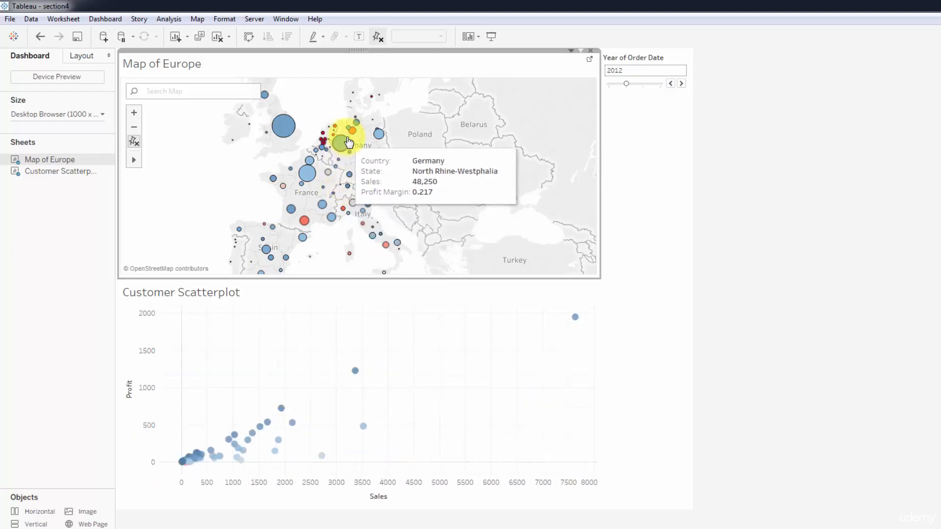
mouse_move(377, 137)
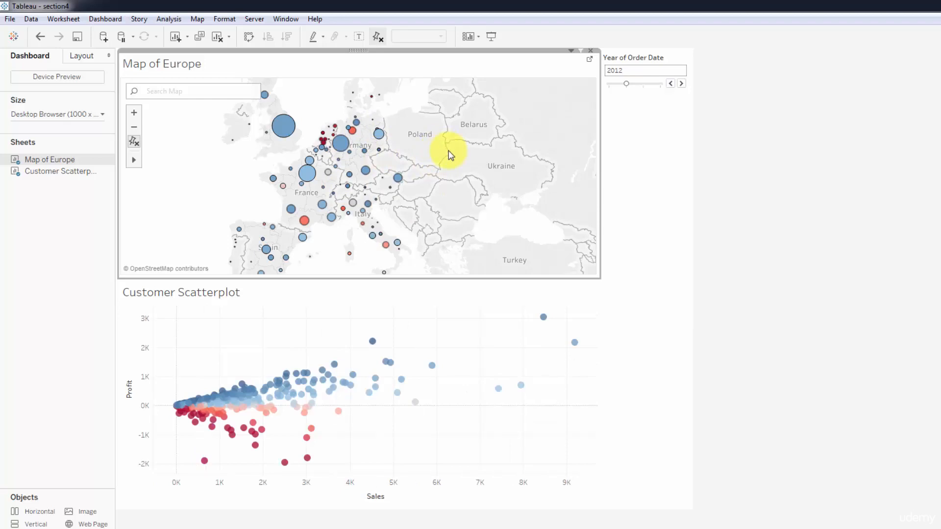
Change the generated filter action so that it runs from the Menu option.
left_click(105, 19)
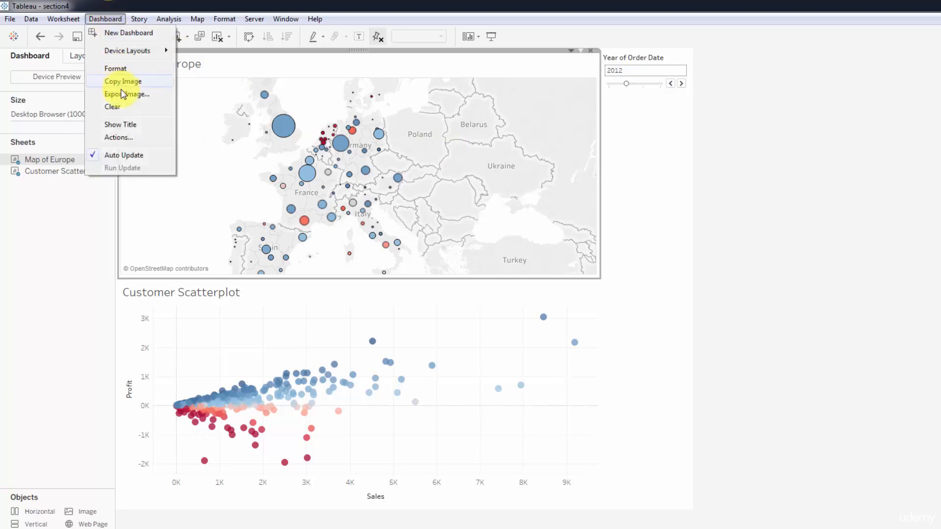
left_click(128, 136)
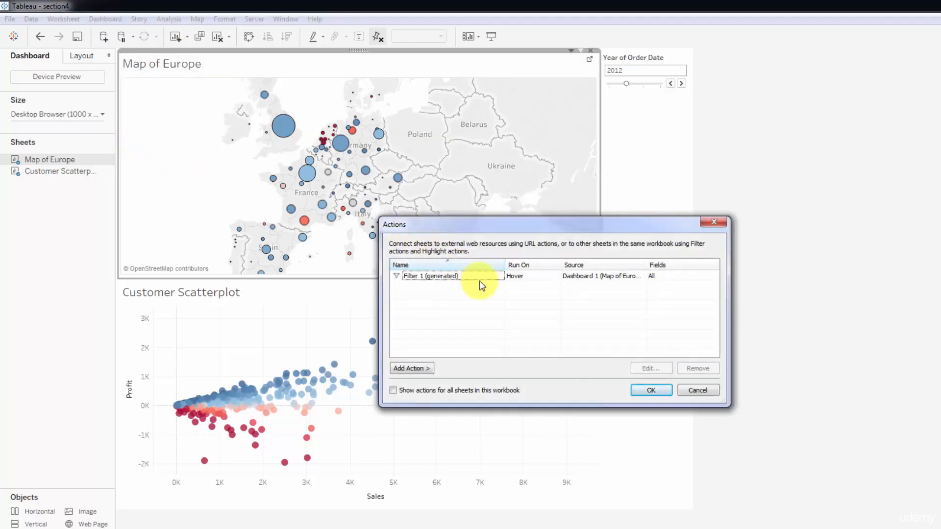
left_click(484, 276)
left_click(664, 367)
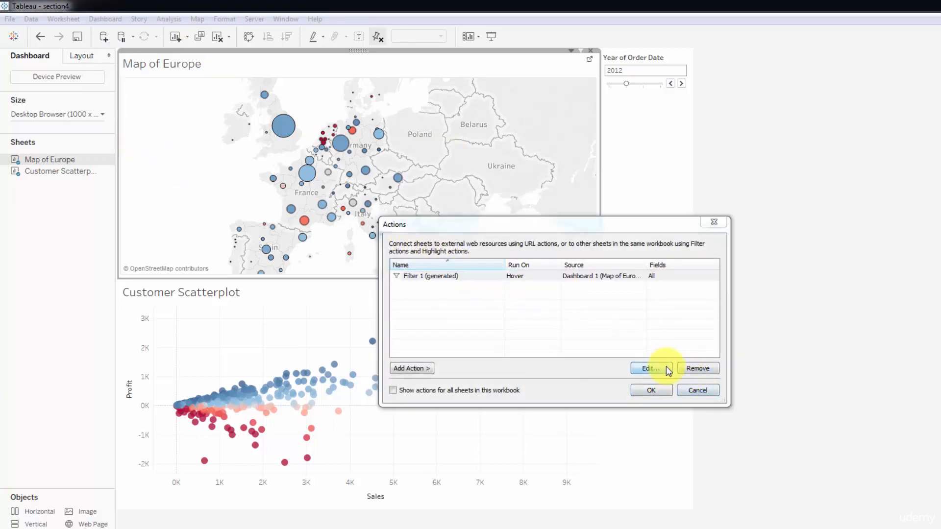
left_click(627, 259)
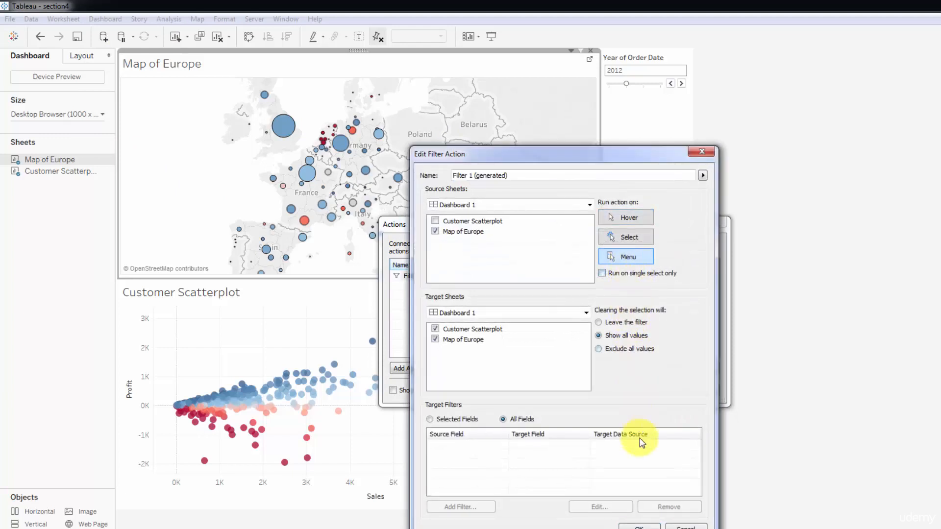
left_click(639, 527)
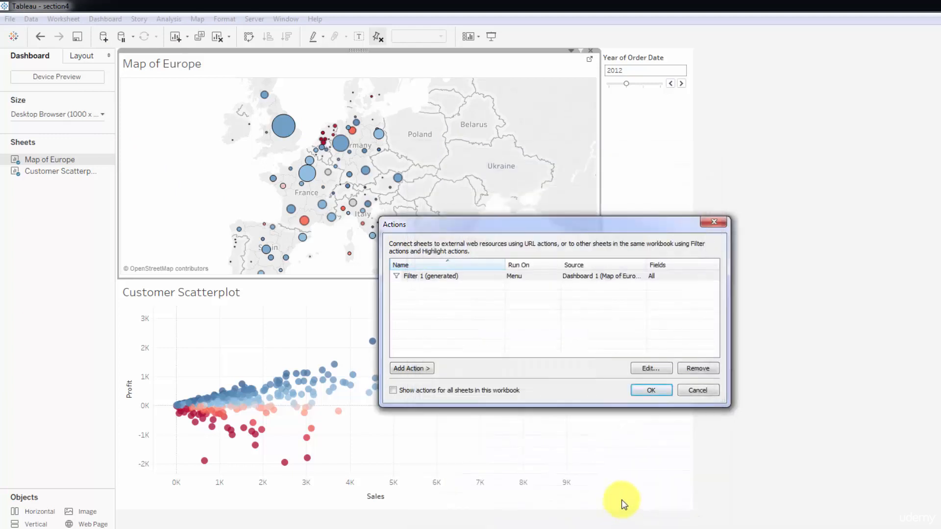
left_click(651, 389)
Filter the Customer Scatterplot by Ile-de-France through the mark's Filter 1 (generated) link, and clear the selection.
left_click(307, 174)
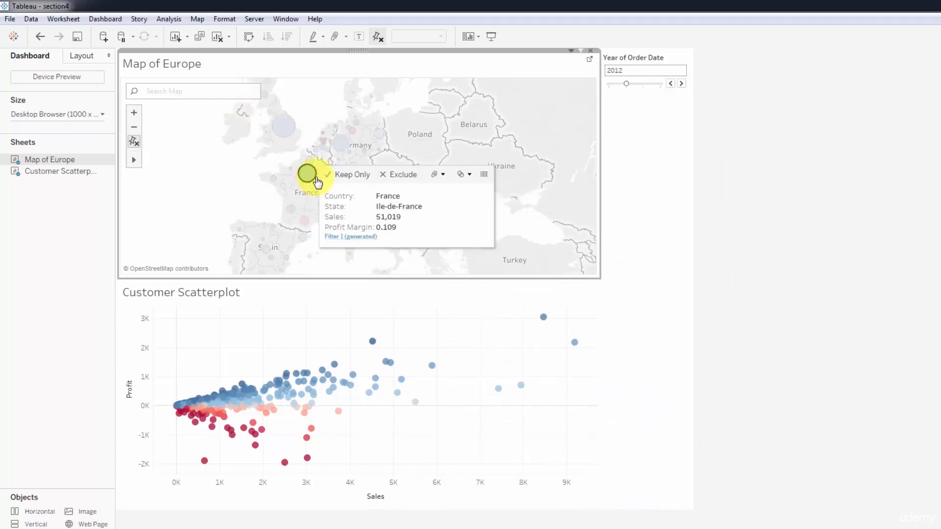
left_click(360, 240)
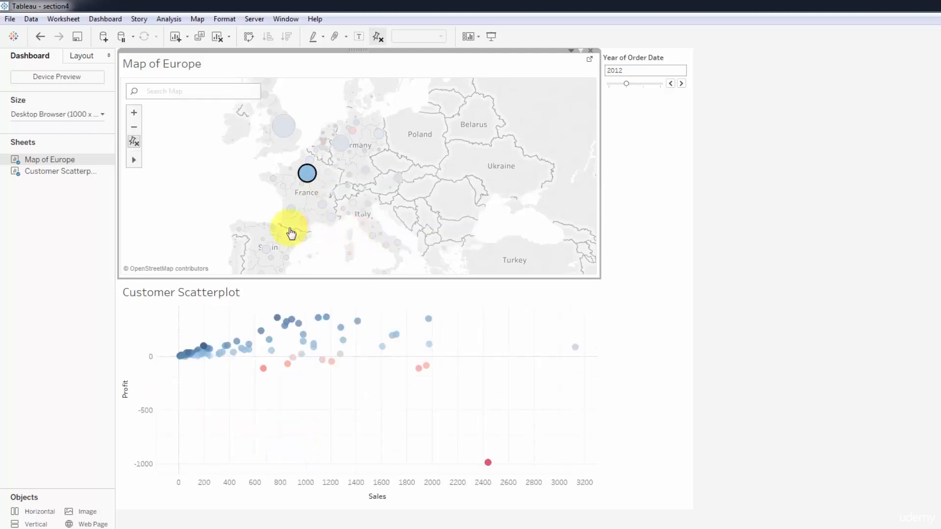
left_click(210, 170)
Set the generated filter action to run on Select and to leave the filter when the selection is cleared.
left_click(104, 20)
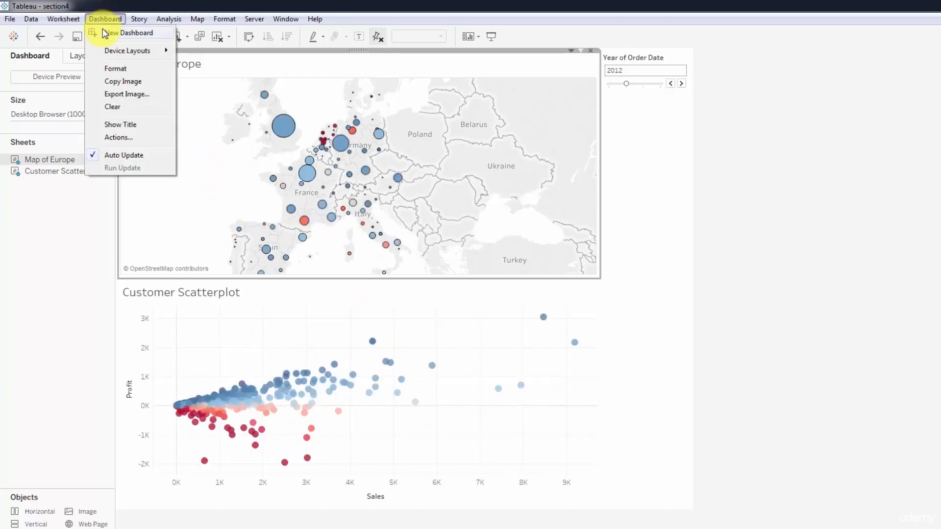
left_click(127, 141)
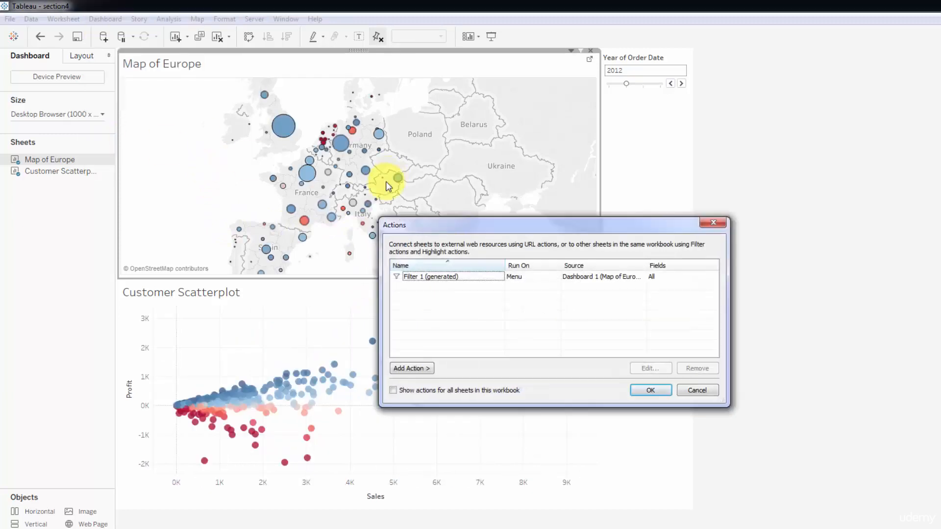
left_click(451, 276)
left_click(657, 371)
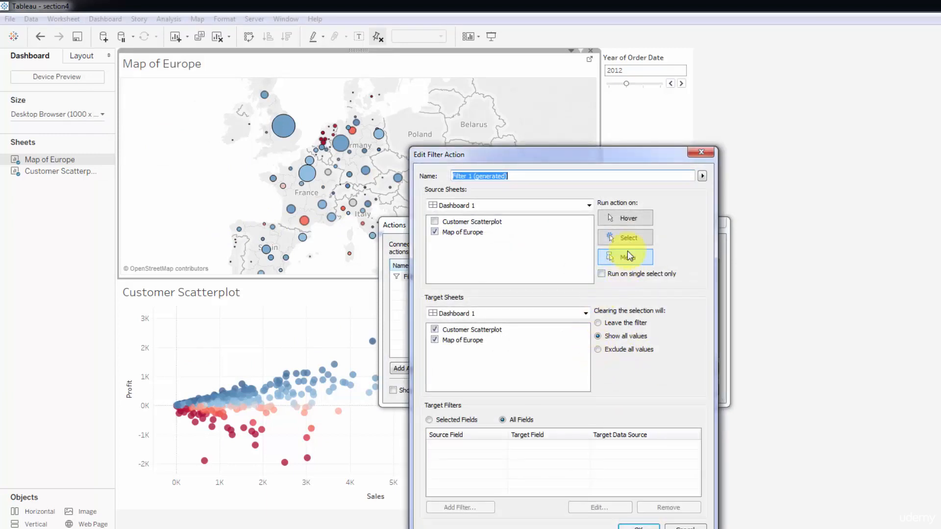
left_click(630, 237)
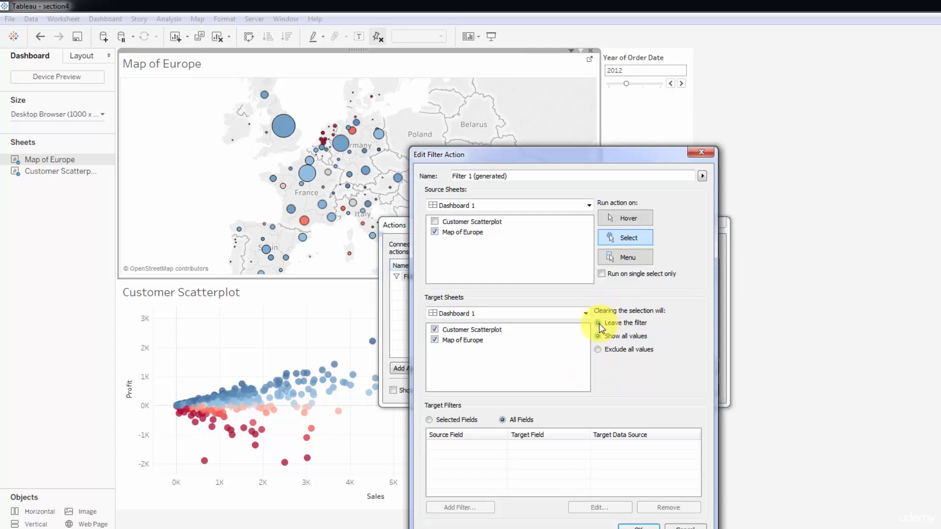
left_click(635, 526)
left_click(648, 393)
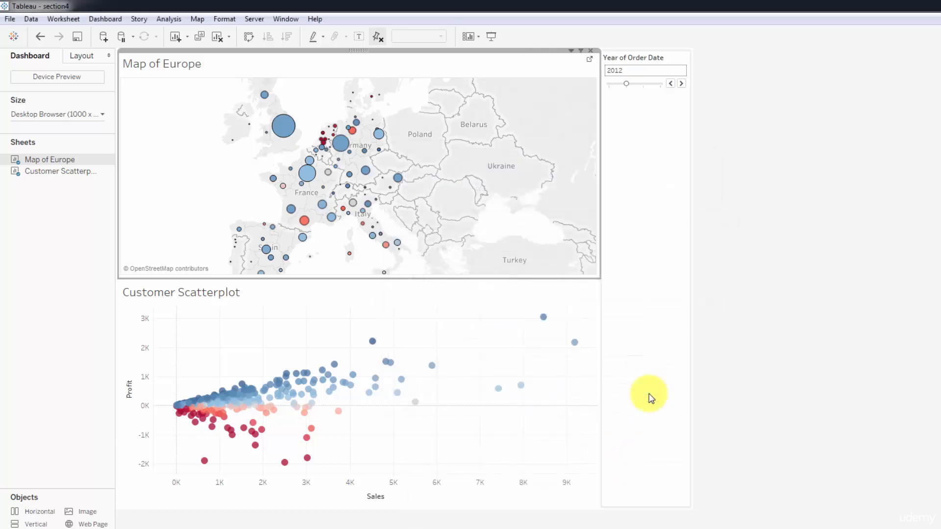
Test the clearing behaviour by selecting Ile-de-France and England on the Map of Europe and deselecting the marks.
left_click(307, 174)
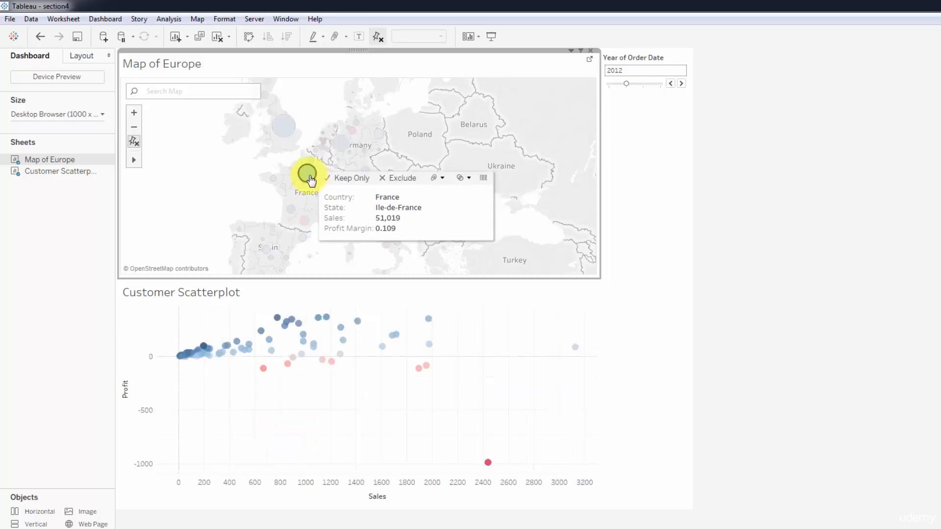
left_click(216, 191)
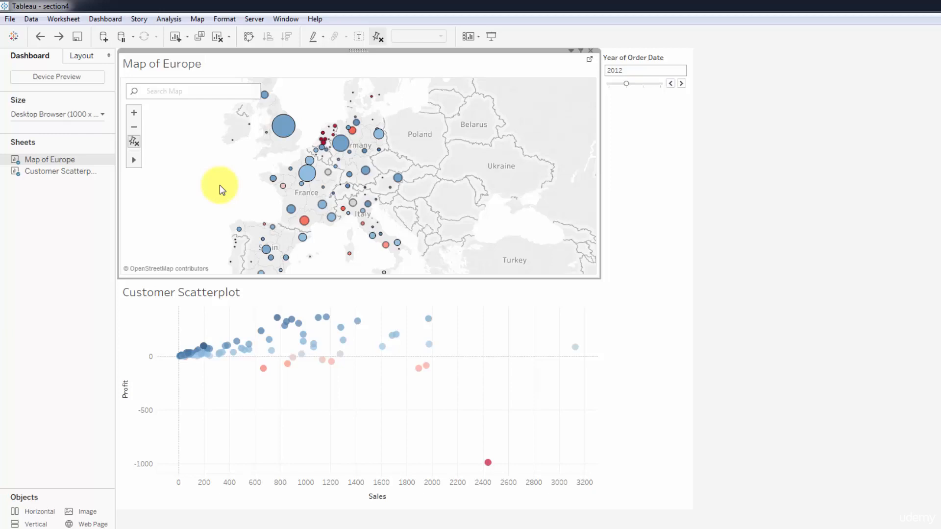
left_click(287, 130)
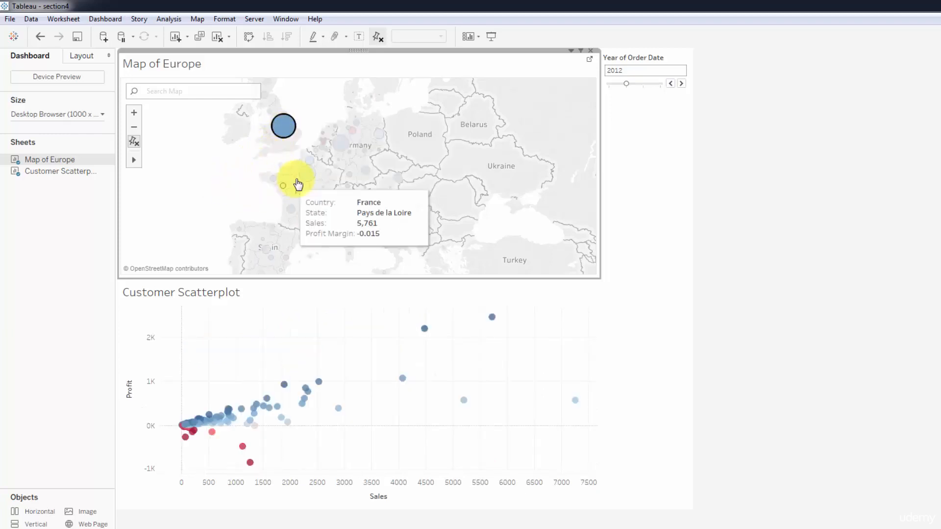
left_click(306, 173)
left_click(202, 191)
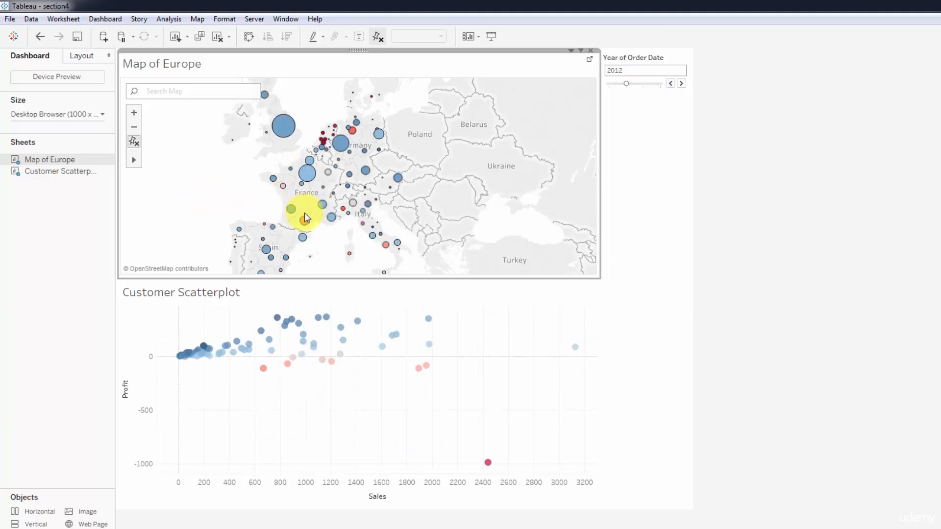
Set the generated filter action to show all values when the selection is cleared, after trying the Exclude all values option.
left_click(106, 21)
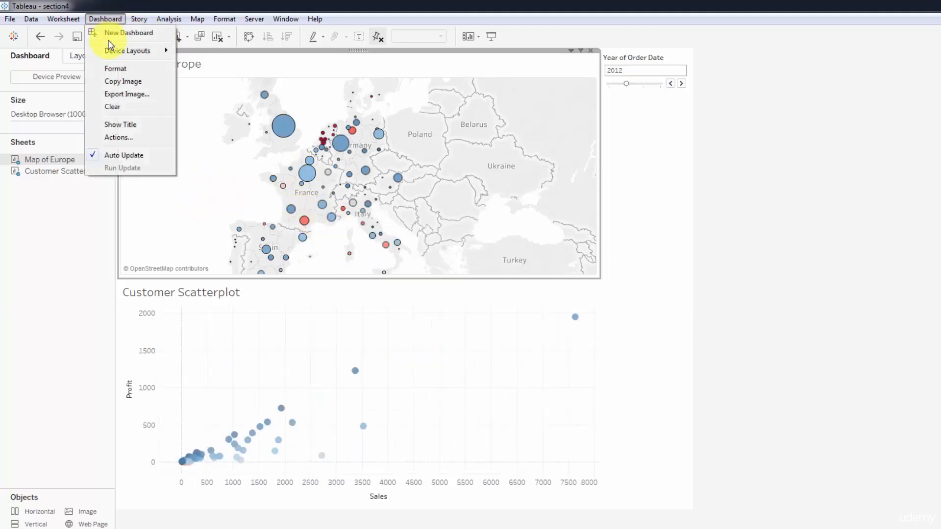
left_click(114, 138)
left_click(515, 277)
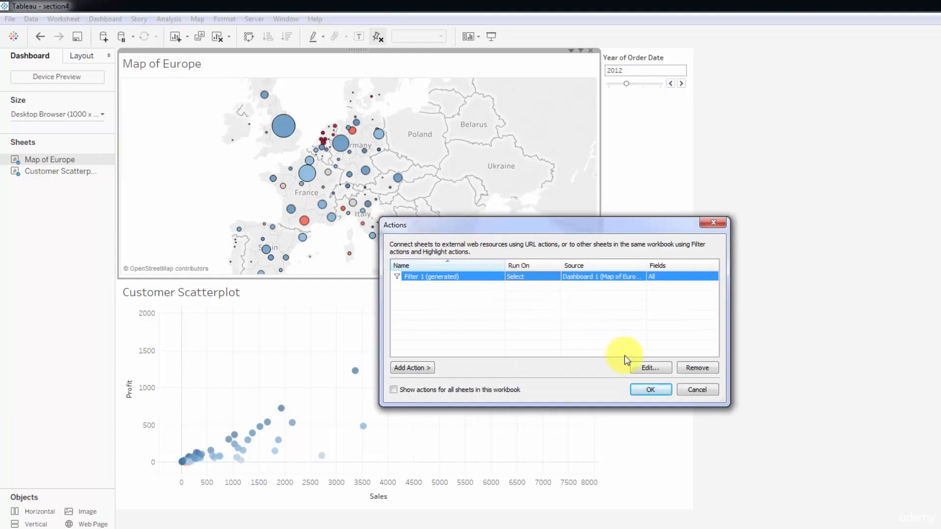
left_click(643, 368)
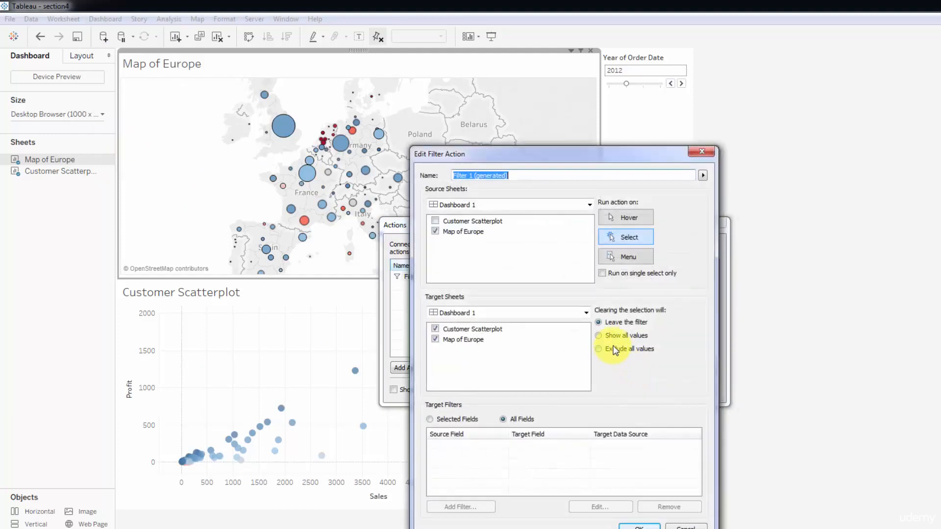
left_click(617, 349)
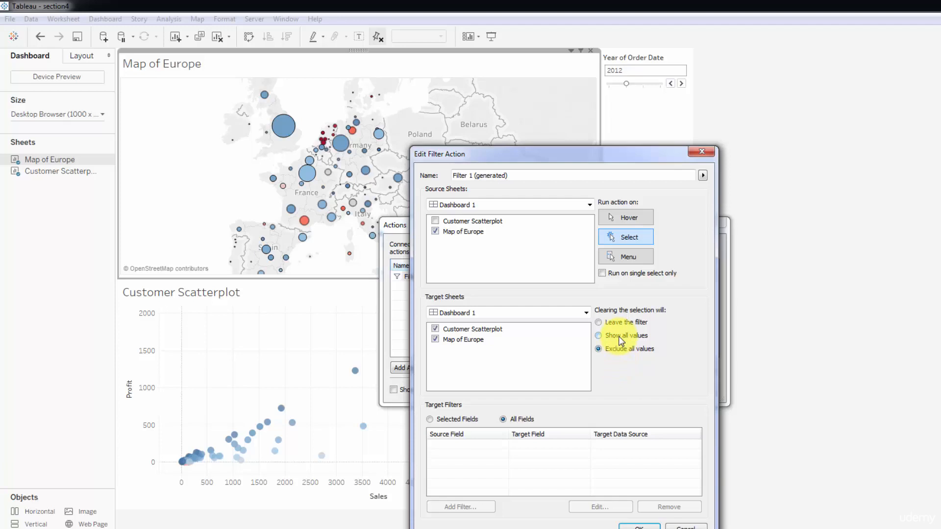
left_click(620, 340)
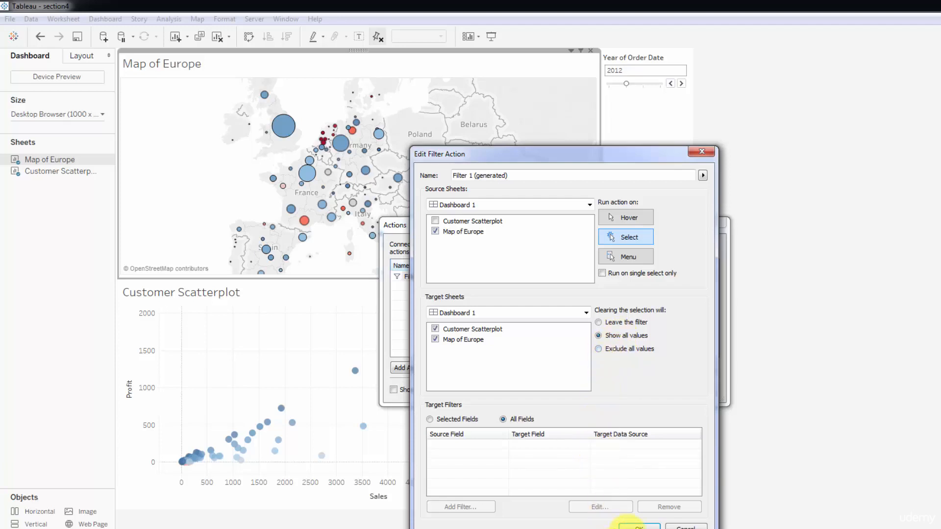
left_click(631, 526)
left_click(643, 395)
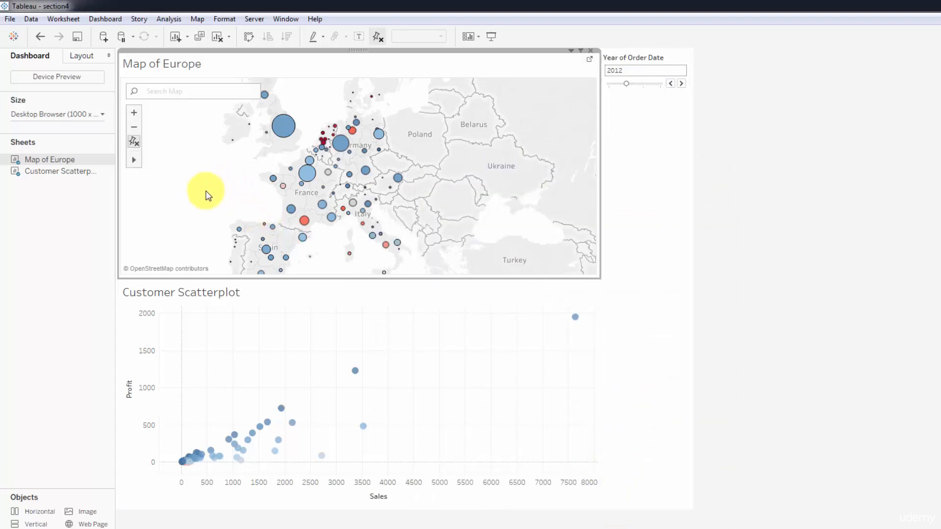
Test the Show all values clearing option by selecting Ile-de-France on the Map of Europe and clearing the selection.
left_click(305, 182)
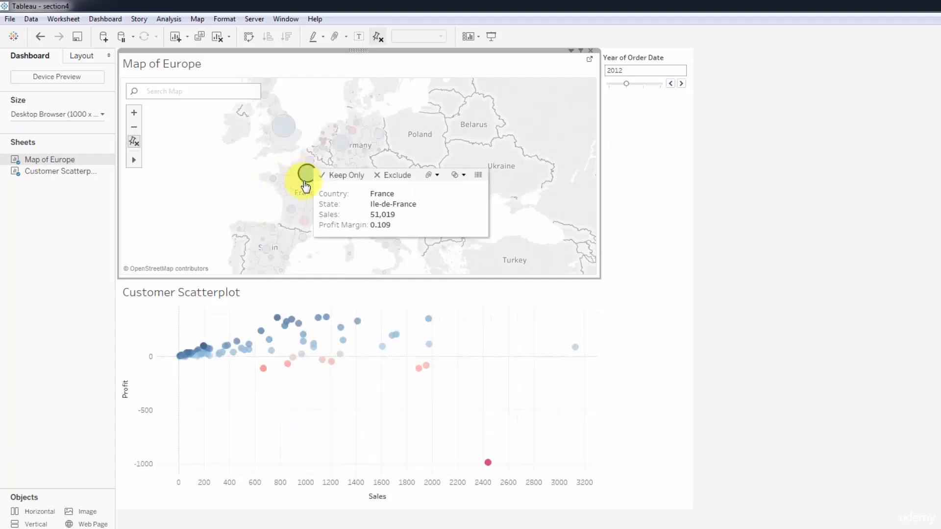
left_click(202, 196)
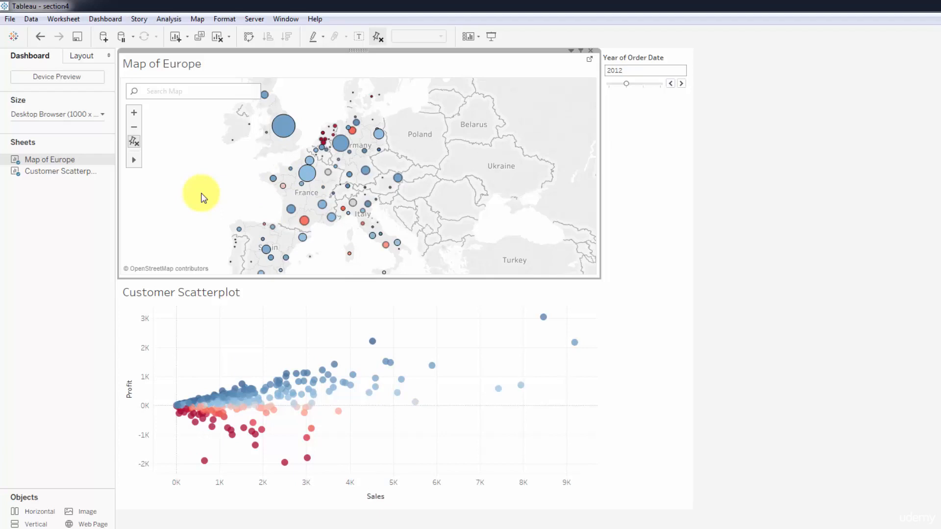
Remove the Filter 1 (generated) action from the dashboard's actions.
left_click(103, 18)
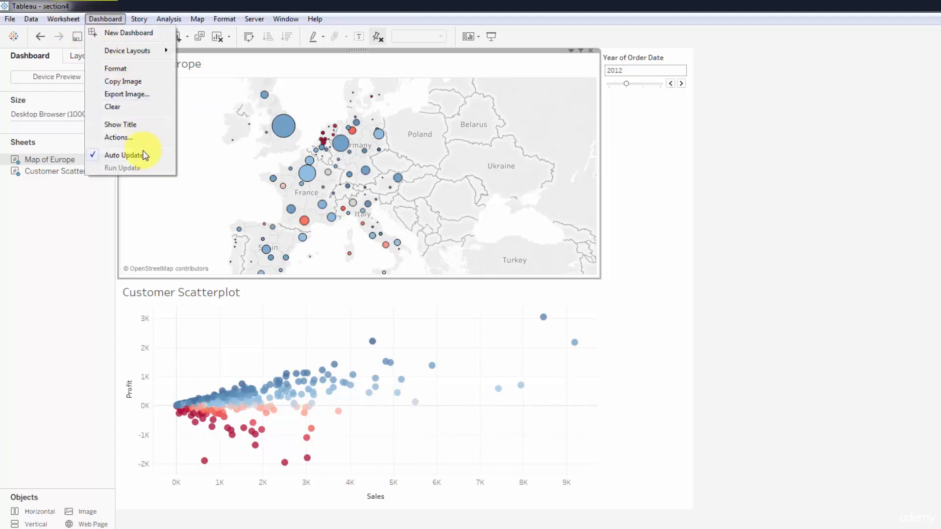
left_click(119, 137)
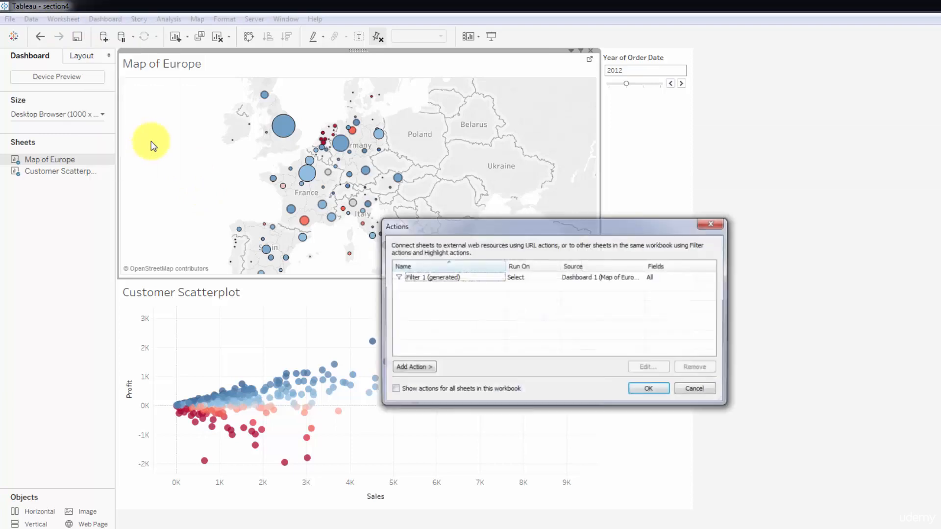
left_click(447, 278)
left_click(693, 367)
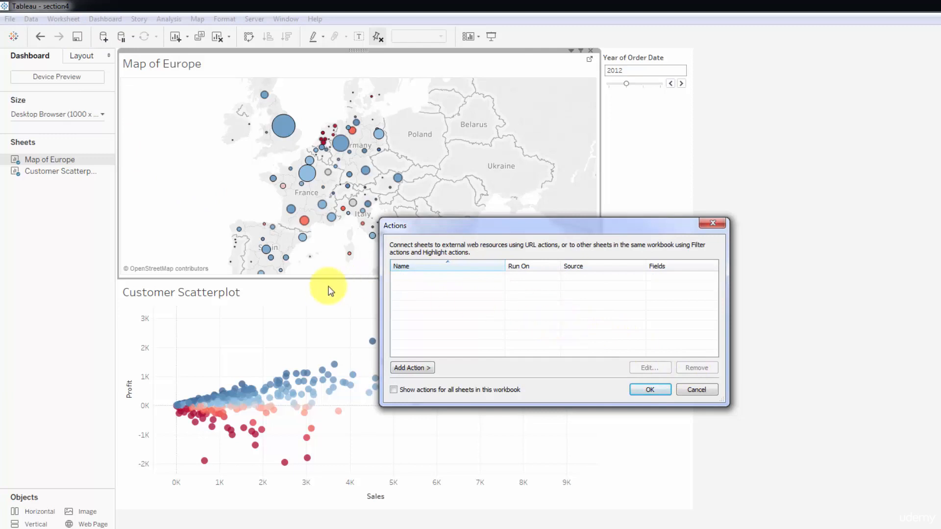
left_click(660, 391)
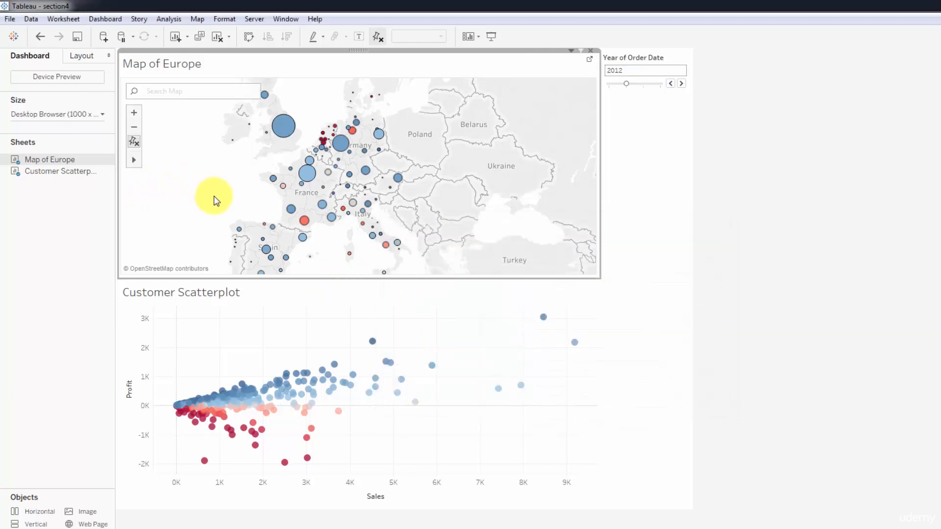
Check how the Customer Scatterplot responds without the action by selecting and deselecting England and Ile-de-France on the map.
left_click(284, 128)
left_click(228, 177)
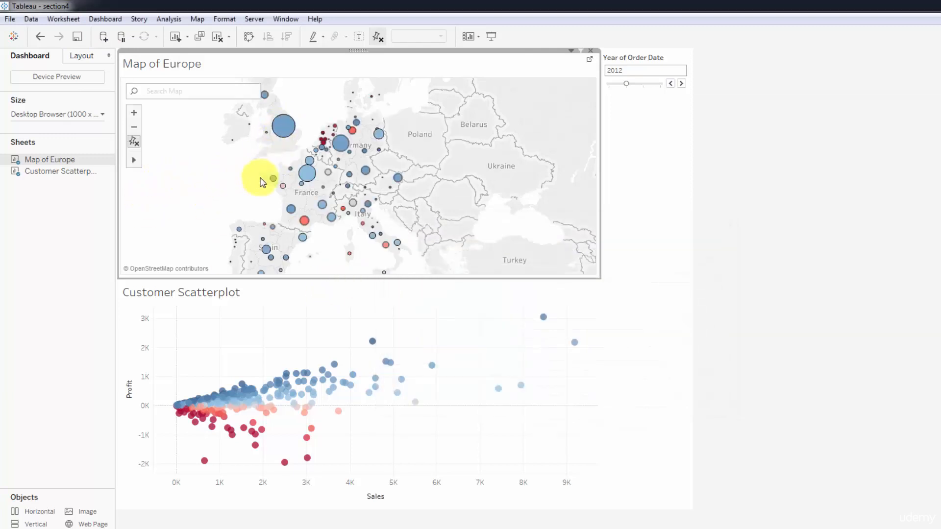
left_click(306, 173)
left_click(206, 189)
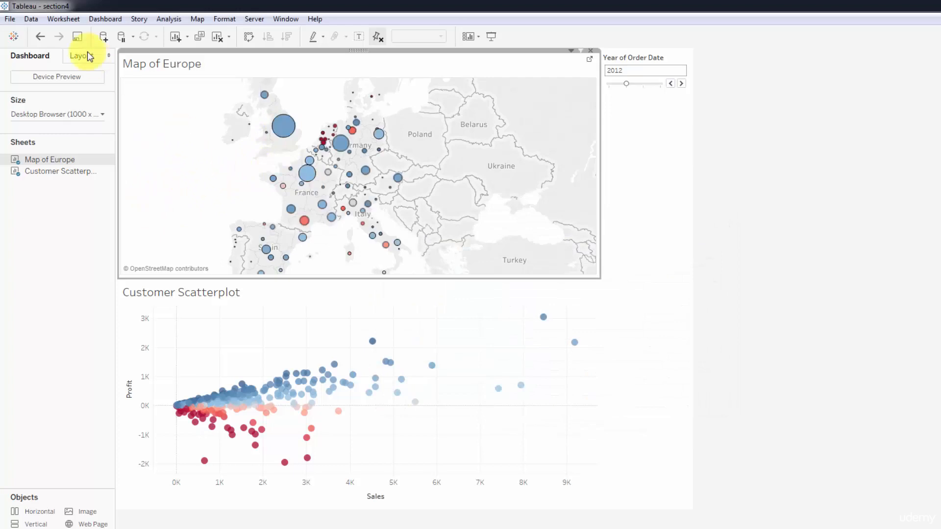
Start a new dashboard filter action with only the Map of Europe as its source sheet.
left_click(104, 18)
left_click(117, 139)
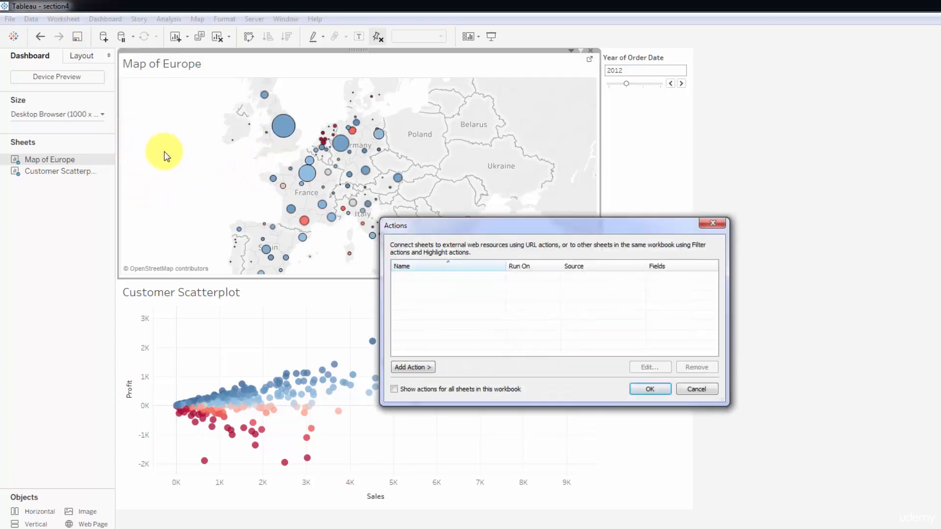
left_click(404, 368)
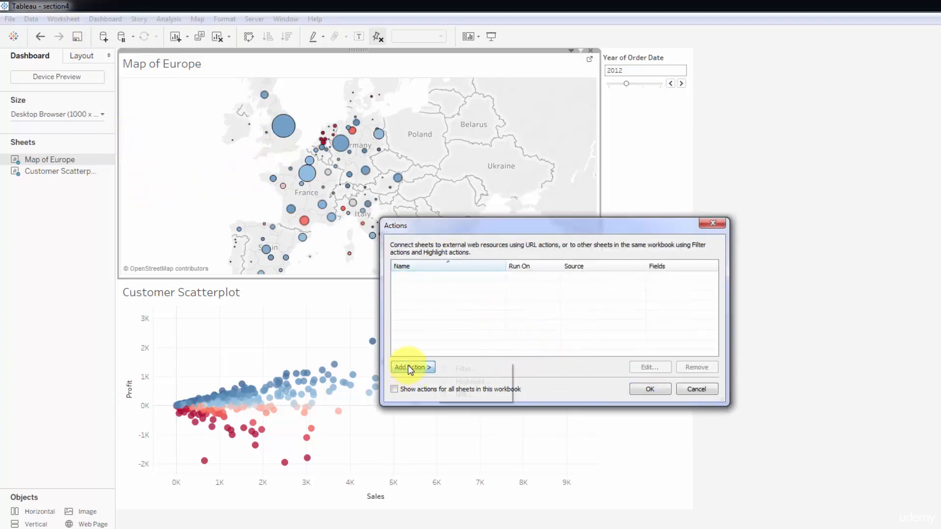
left_click(458, 370)
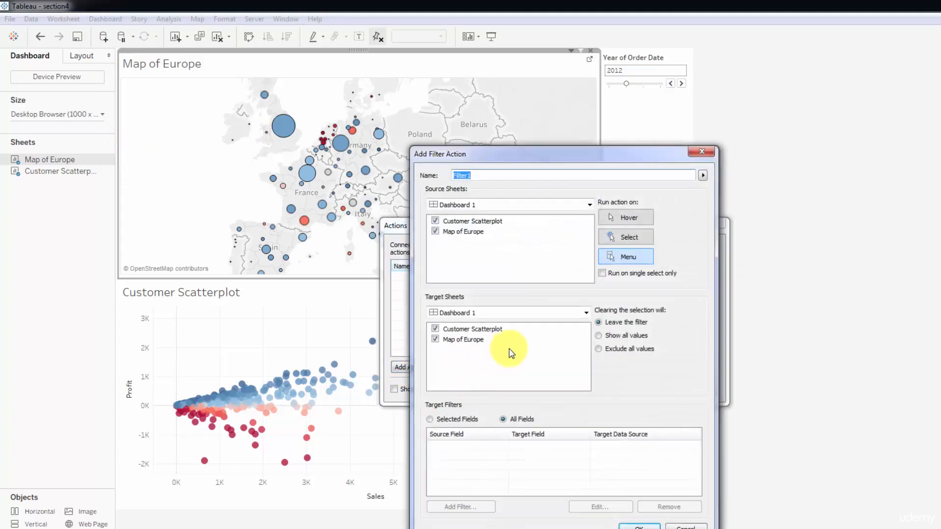
left_click(490, 268)
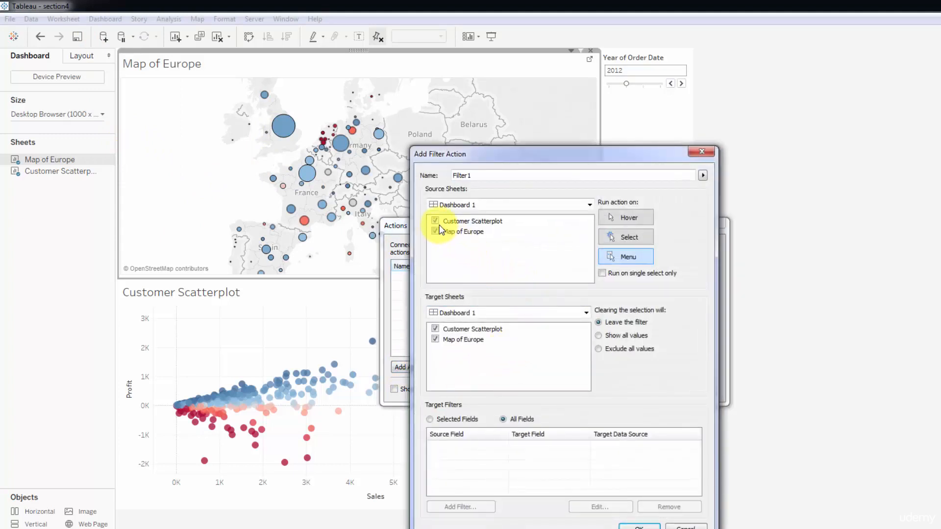
left_click(435, 230)
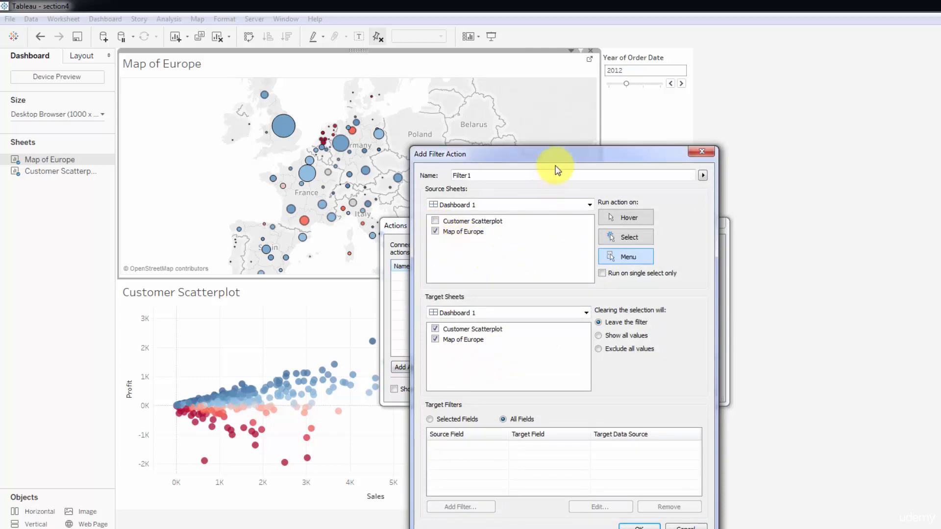
Name the filter action "Select geography", run it on Select with clearing set to Show all values, and apply it.
left_click(521, 174)
left_click_drag(362, 178, 329, 177)
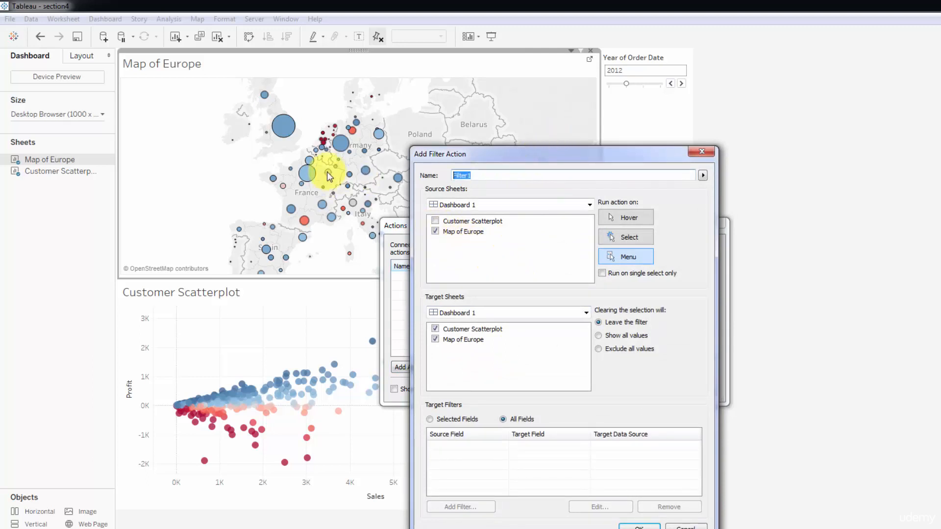
type("Select geography")
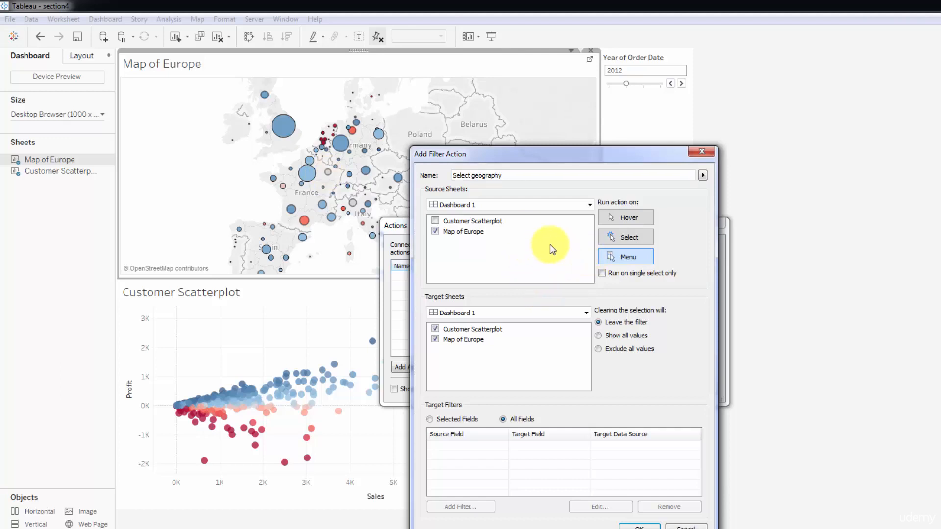
left_click(629, 238)
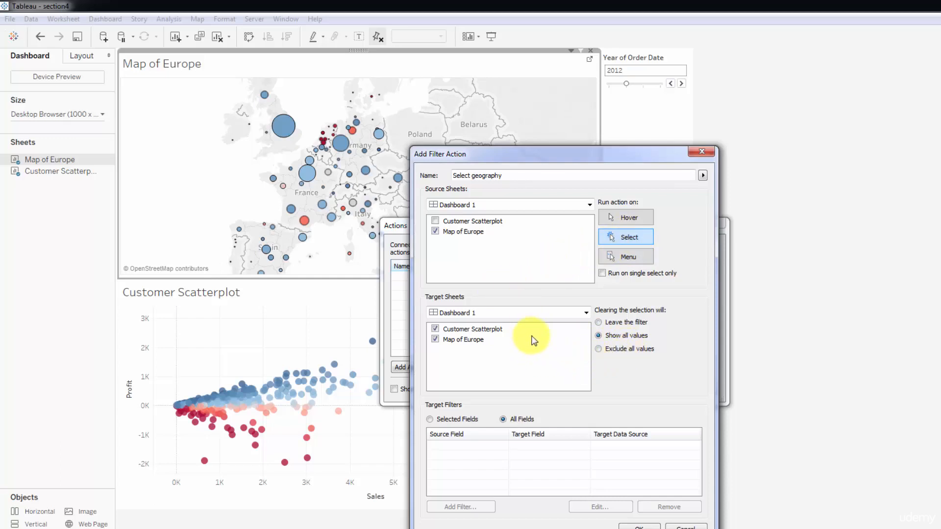
left_click(637, 526)
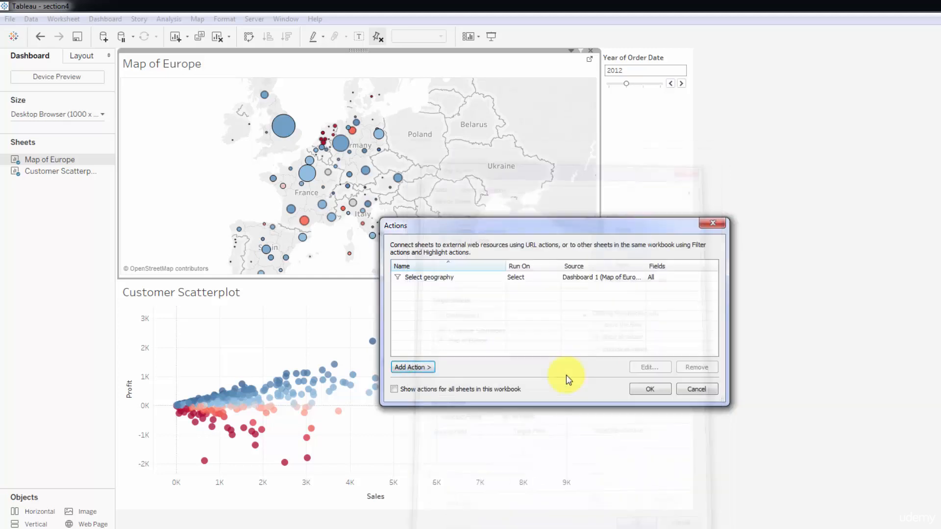
left_click(639, 388)
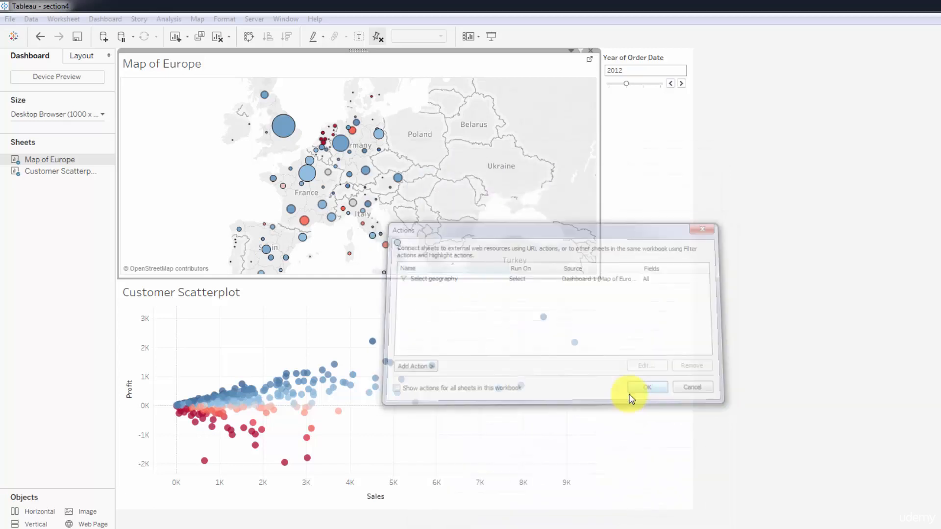
Test the Select geography action on Ile-de-France and North Rhine-Westphalia, clear the selection, and undo the last map change.
left_click(308, 181)
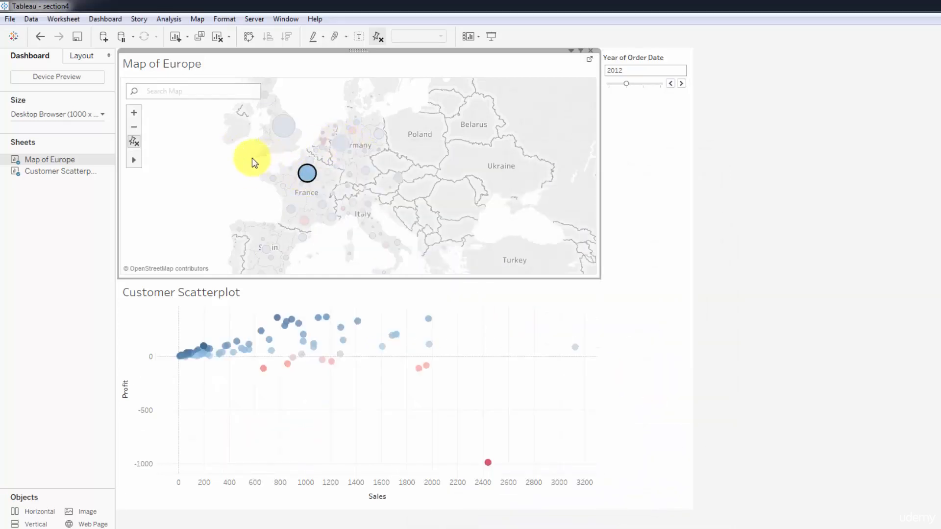
left_click(338, 148)
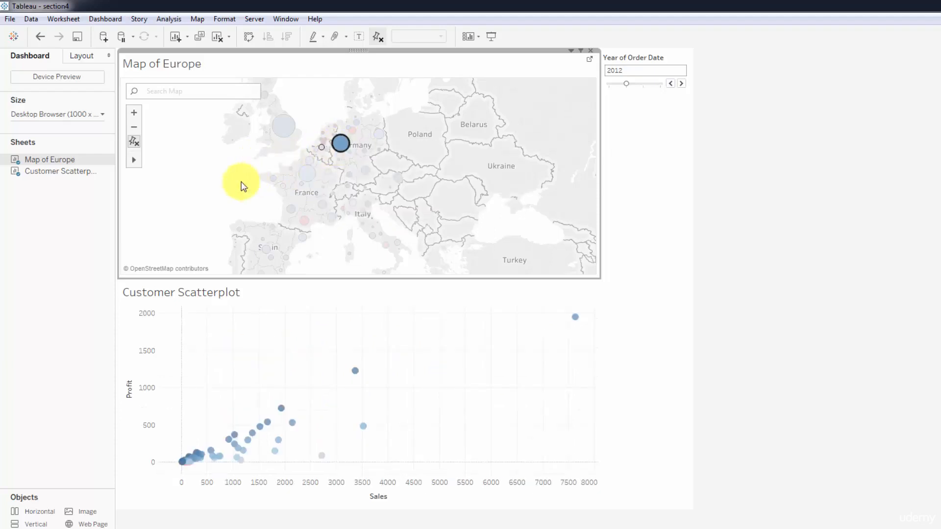
left_click(203, 186)
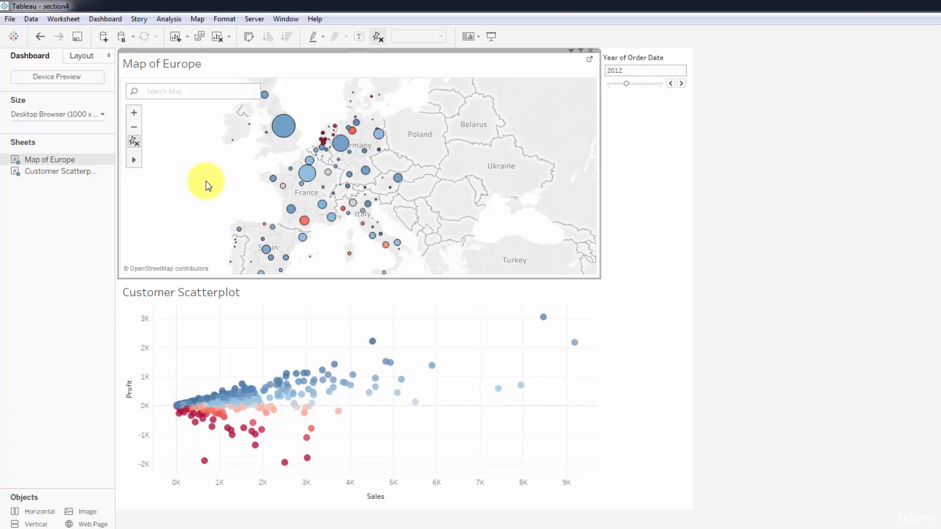
key("ctrl+z")
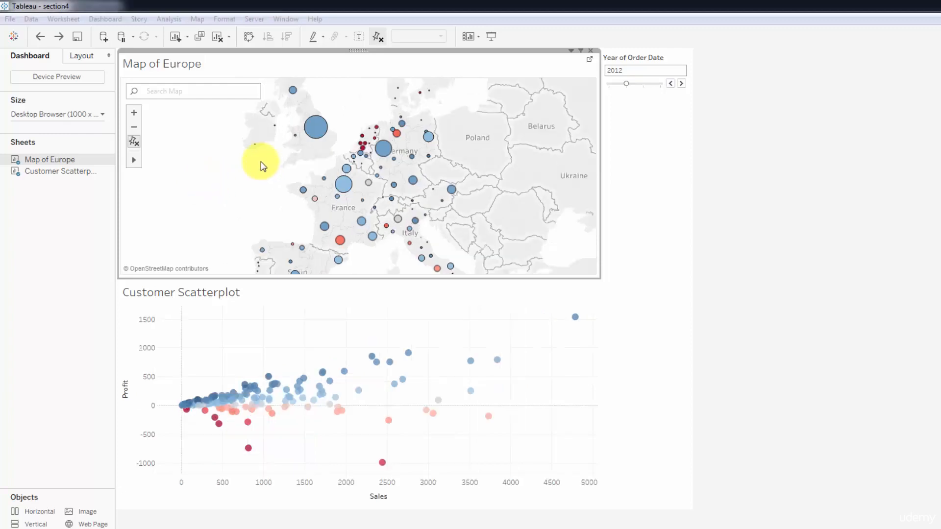
Filter the Customer Scatterplot by England, Brittany and North Rhine-Westphalia selected together, and clear the selection.
left_click(315, 128)
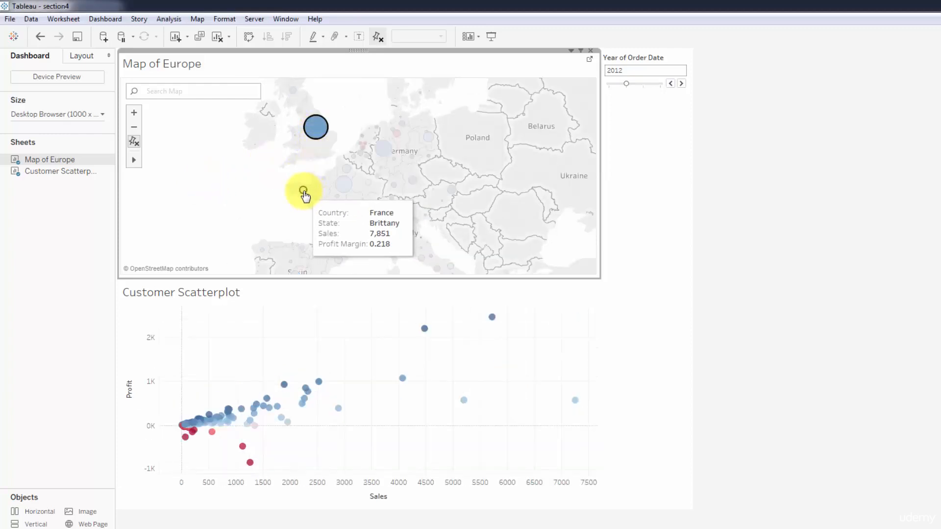
left_click(302, 190, "ctrl")
left_click(381, 148, "ctrl")
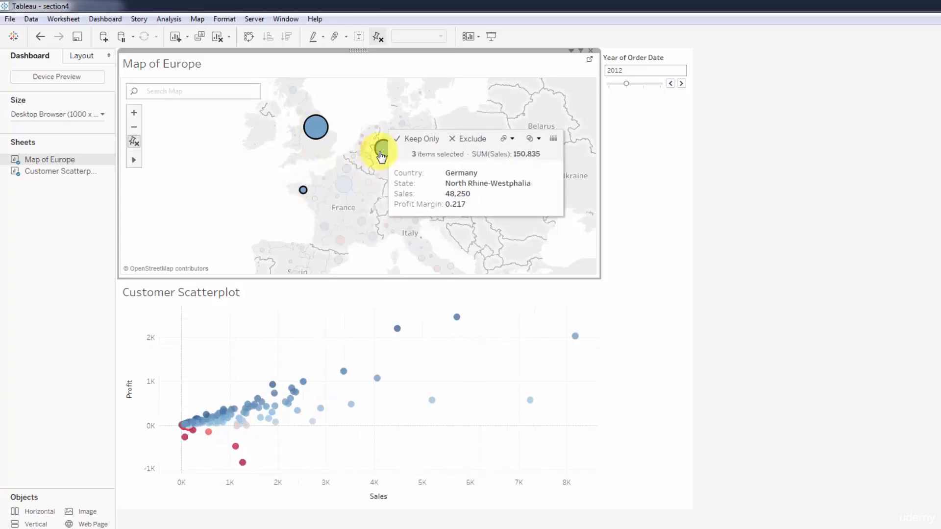
left_click(375, 193)
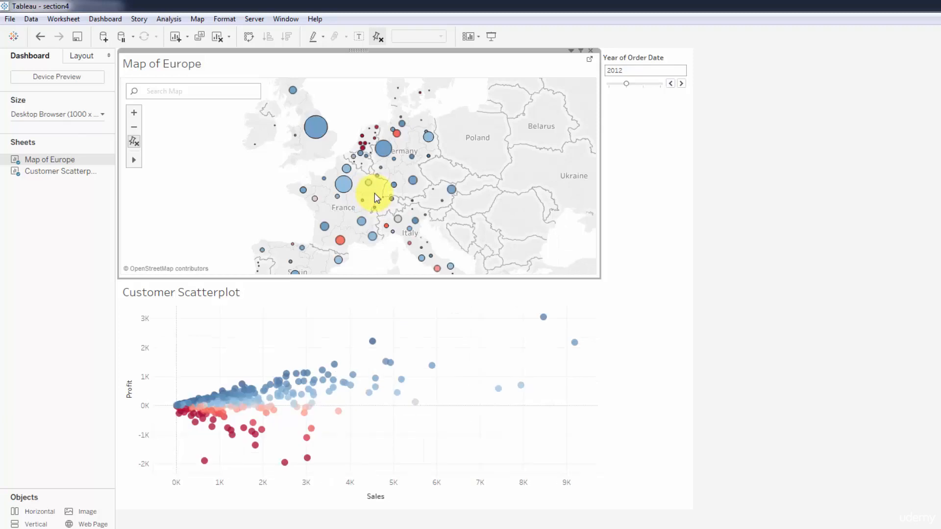
Filter the Customer Scatterplot with a rectangular selection of the map marks across France and its eastern neighbours.
mouse_move(136, 160)
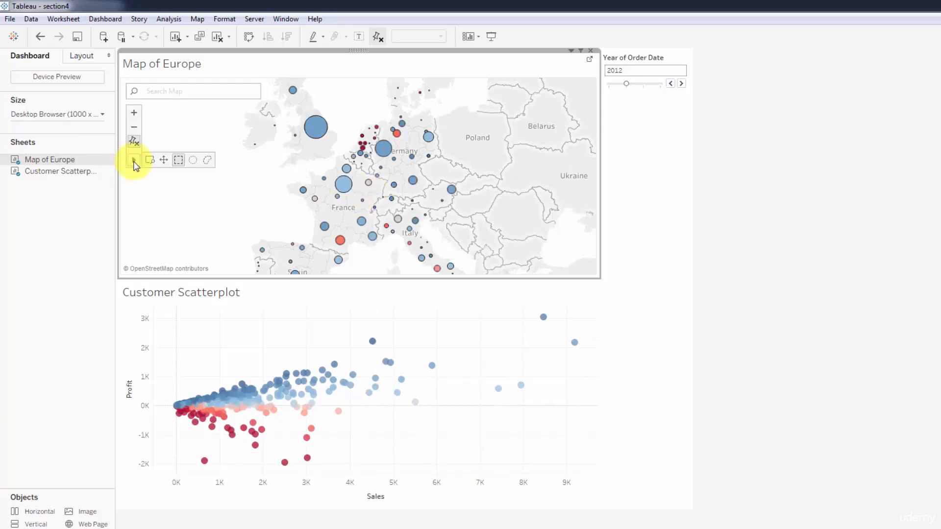
left_click(178, 159)
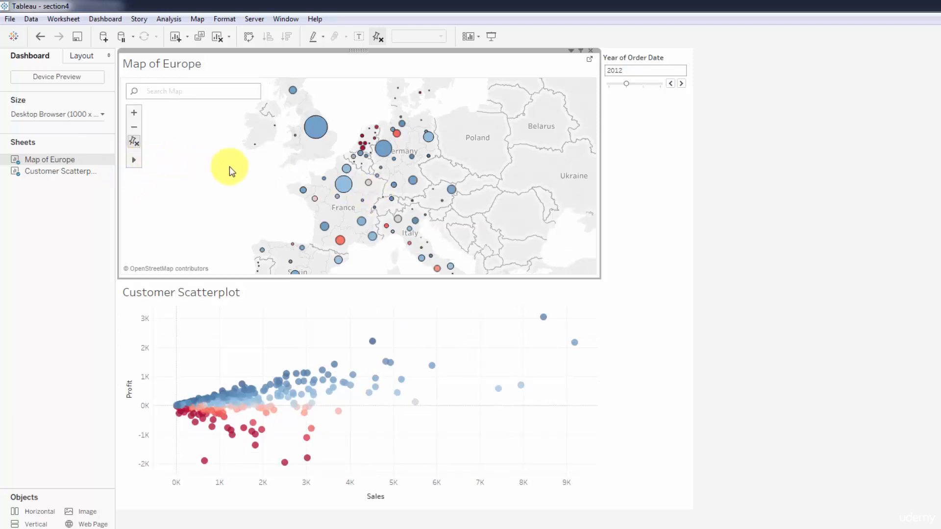
left_click_drag(282, 164, 413, 243)
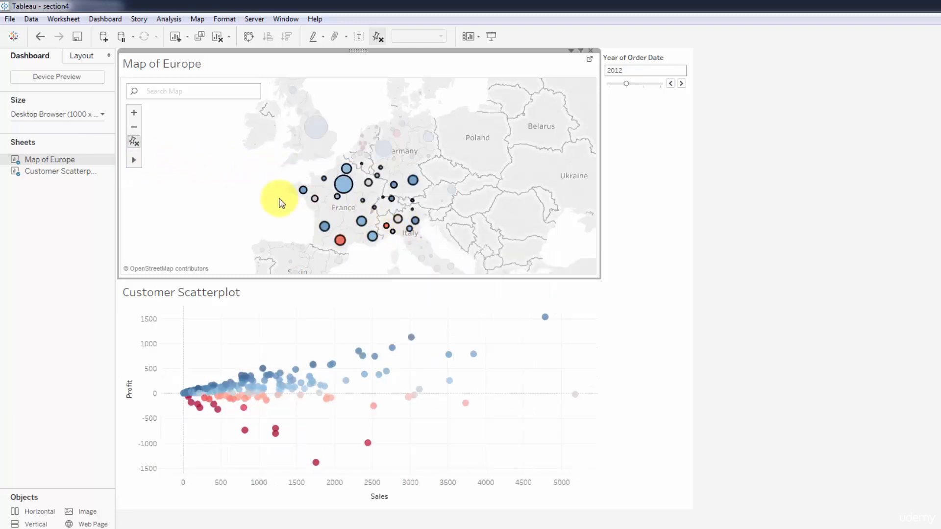
Filter the Customer Scatterplot with a radial selection drawn outward from northern France on the map, and clear it.
mouse_move(136, 161)
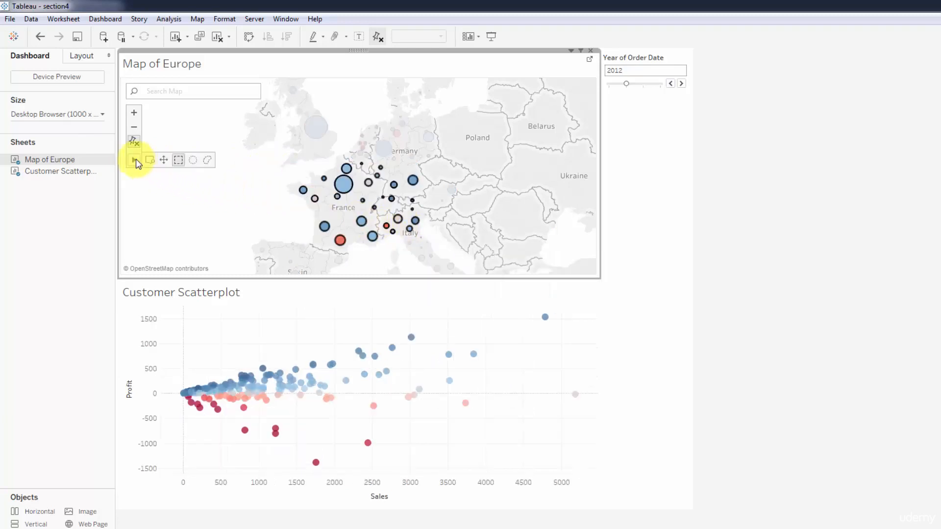
left_click(191, 162)
left_click_drag(317, 163, 380, 210)
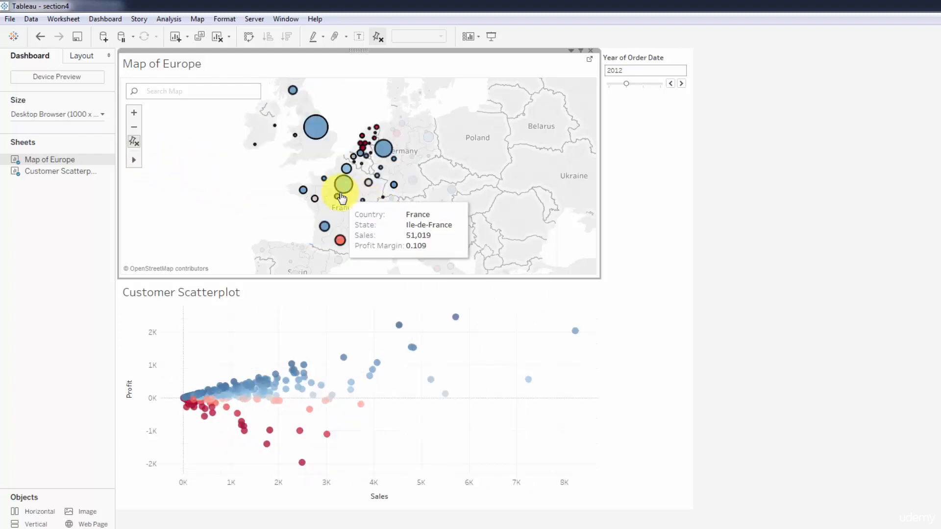
left_click(252, 205)
Filter the Customer Scatterplot with a lasso selection around the marks in France, and clear the selection.
mouse_move(135, 159)
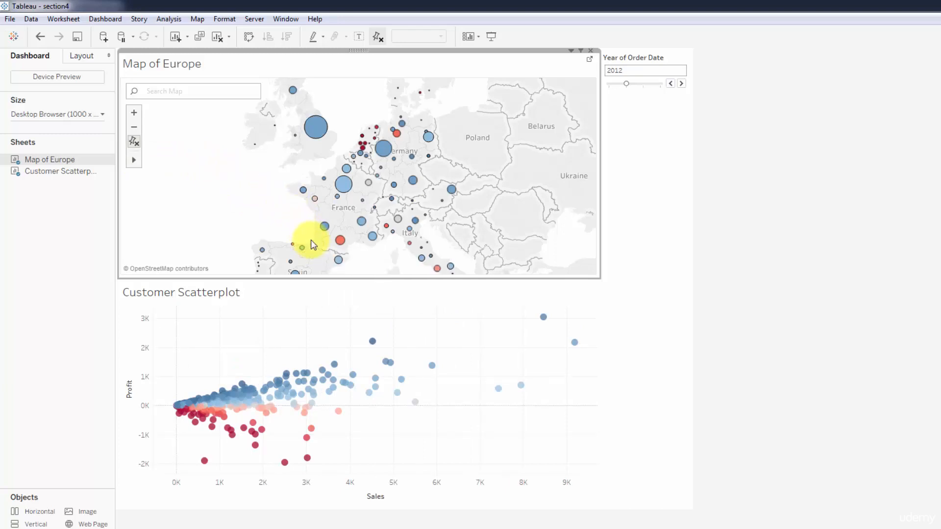
mouse_move(323, 249)
left_mouse_down()
mouse_move(368, 253)
mouse_move(385, 242)
mouse_move(375, 214)
mouse_move(384, 197)
mouse_move(337, 152)
mouse_move(300, 166)
mouse_move(280, 189)
mouse_move(306, 234)
left_mouse_up()
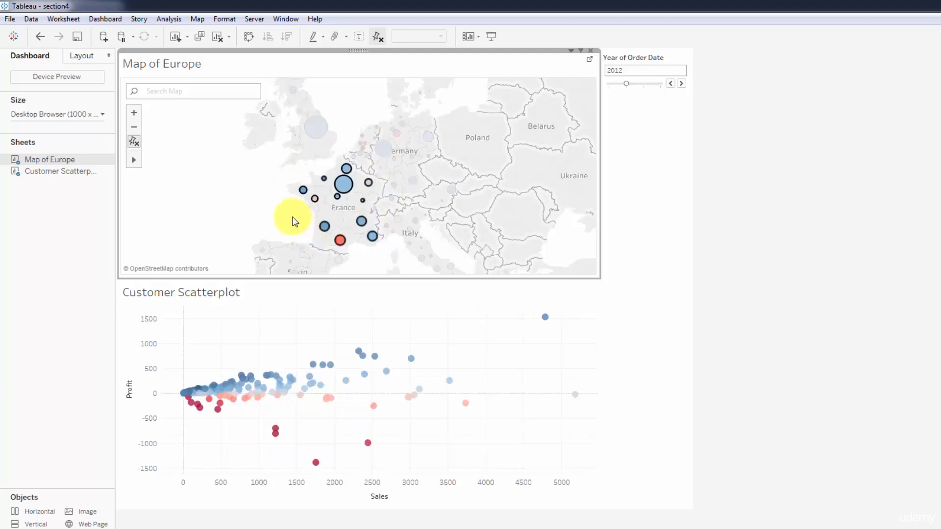
left_click(250, 201)
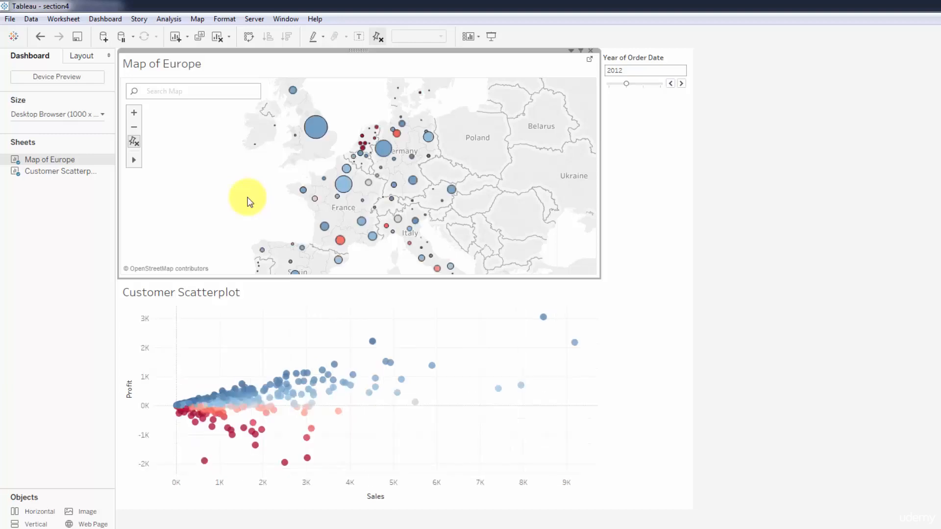